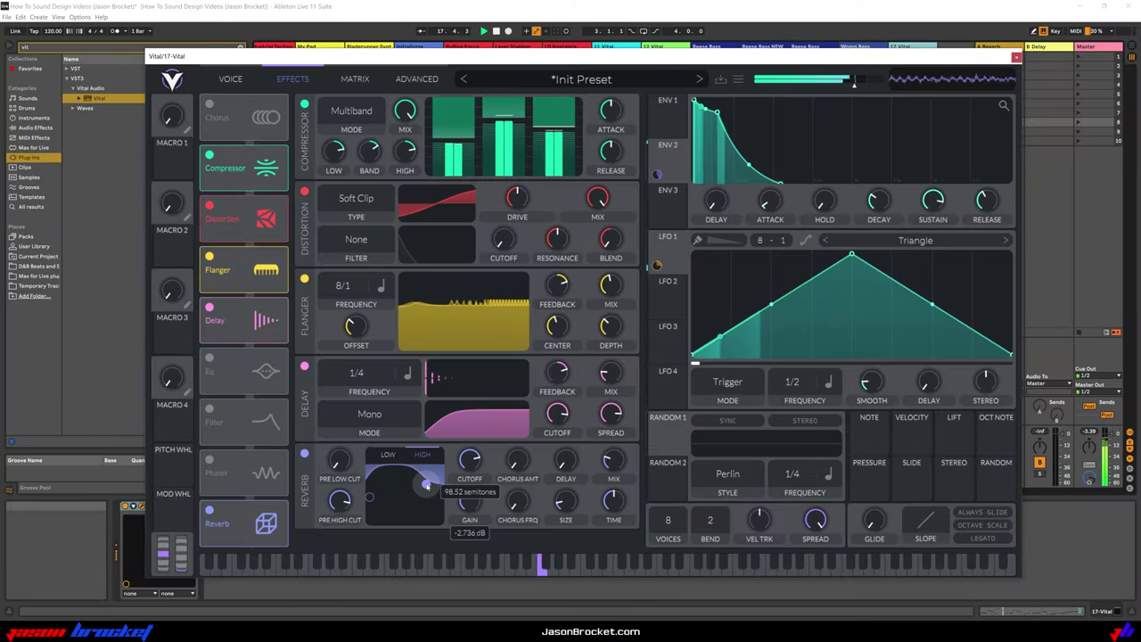
Show the reverb's low EQ band and toggle the Flanger and Delay effects while the finished patch plays
click(387, 455)
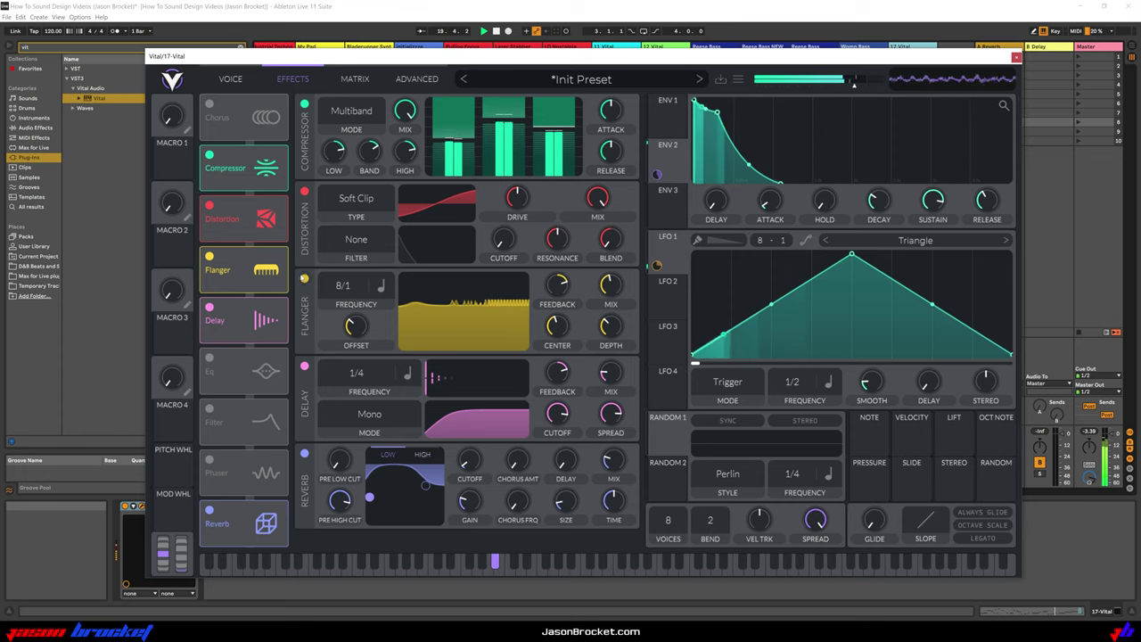
click(305, 278)
click(304, 367)
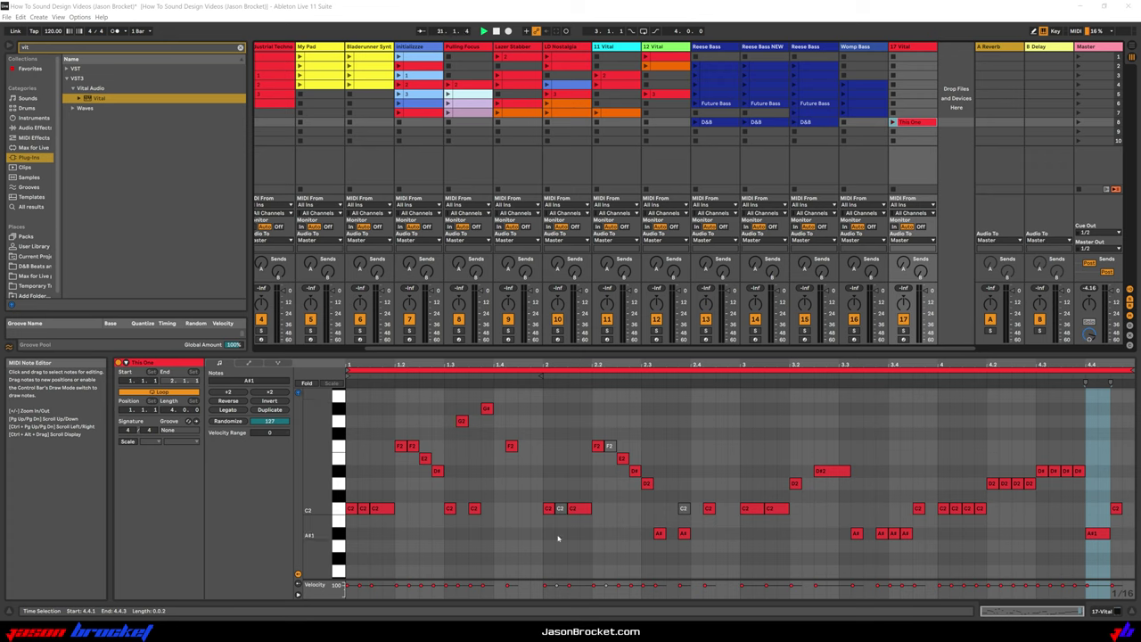
Open the Vital instrument on the 17 Vital track and load the Three Graces wavetable into oscillator 1
double_click(900, 49)
click(394, 106)
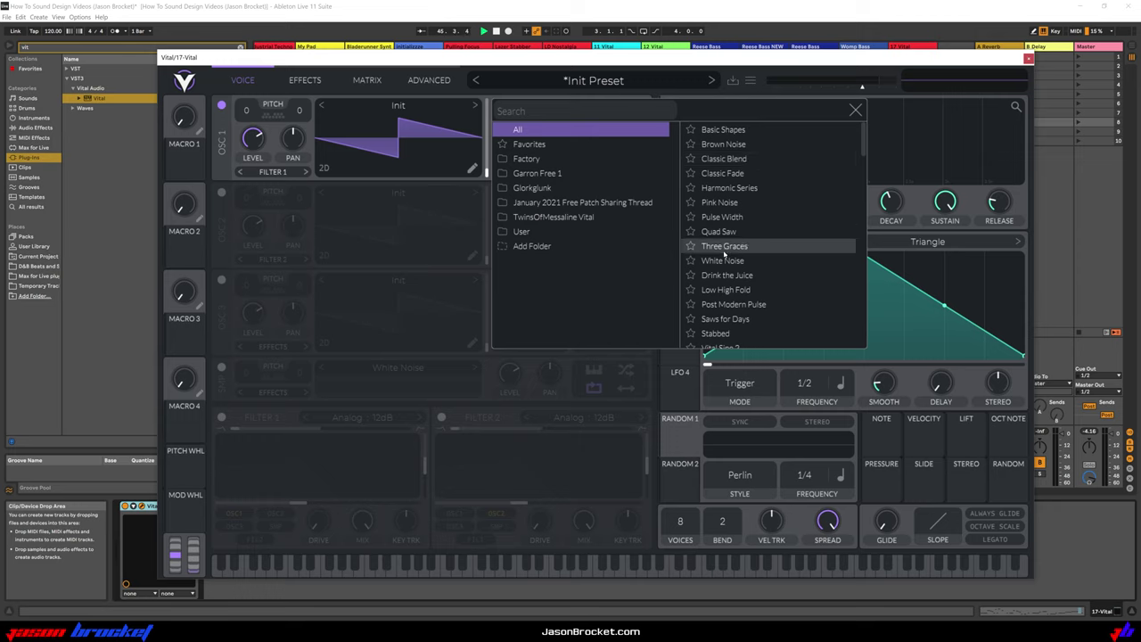
click(722, 248)
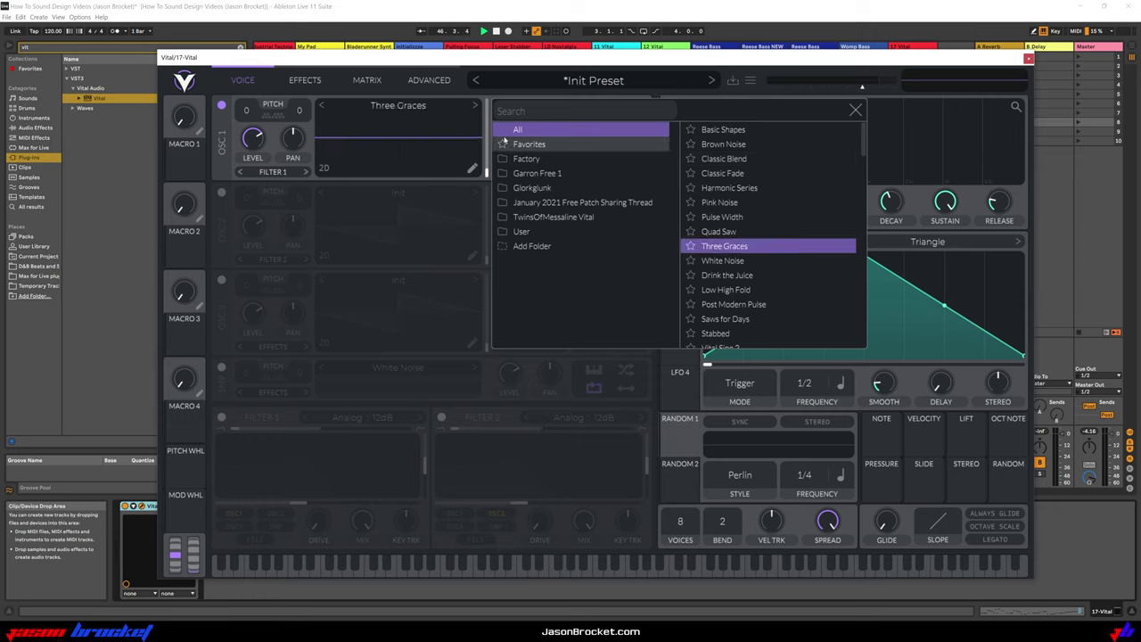
click(855, 110)
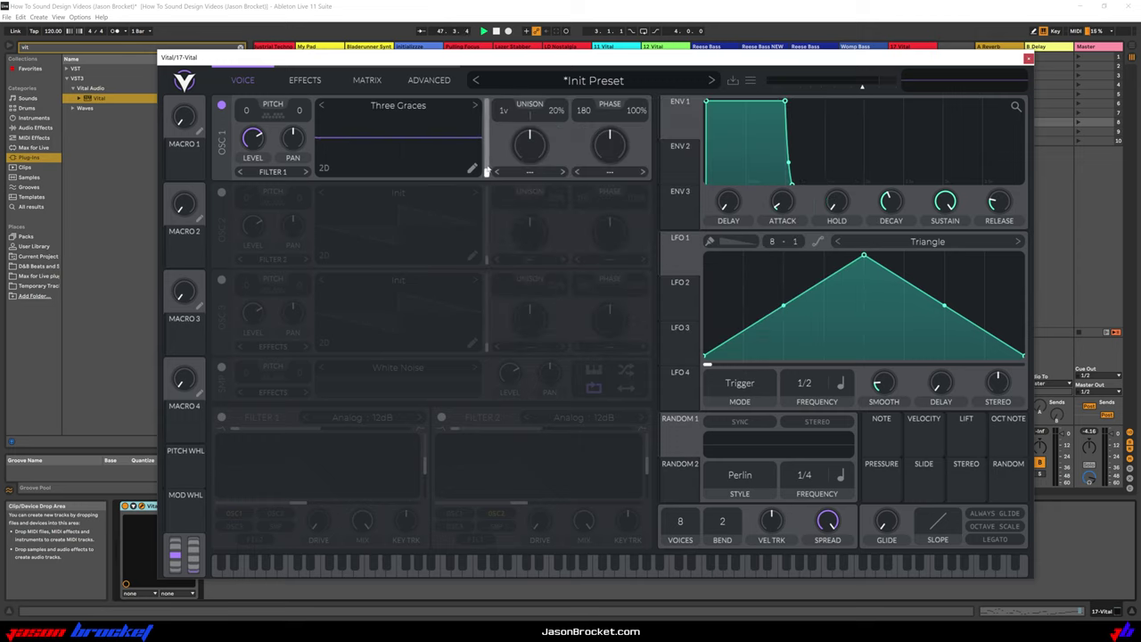
Move oscillator 1's wavetable frame to about a third of its range and show the waveform in 3D
drag(487, 171, 486, 149)
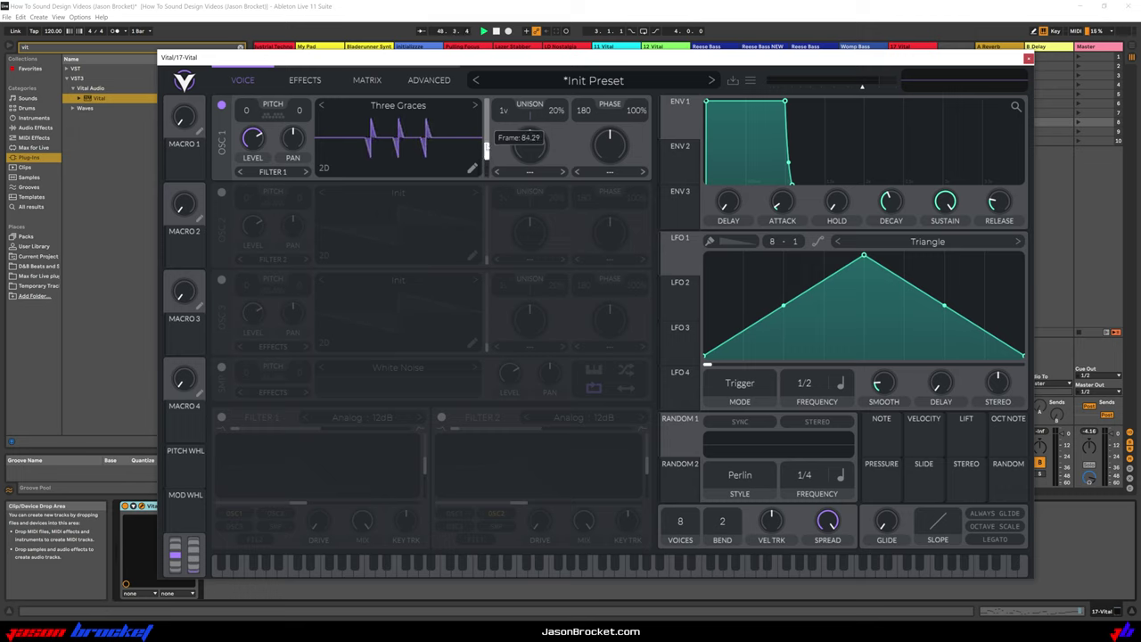
drag(486, 149, 486, 147)
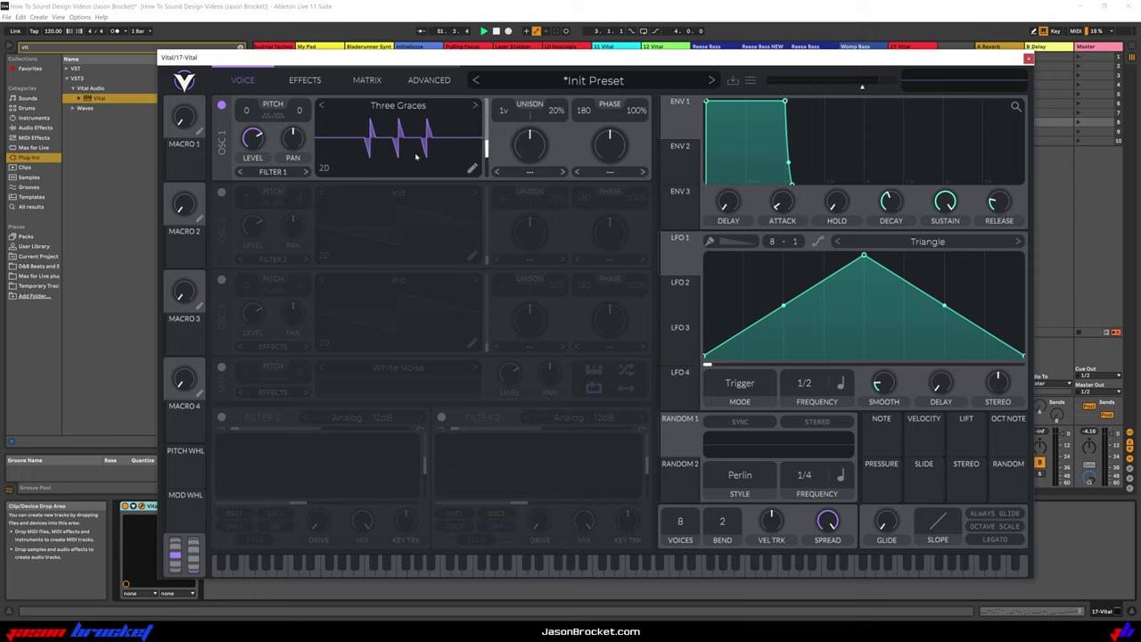
click(324, 168)
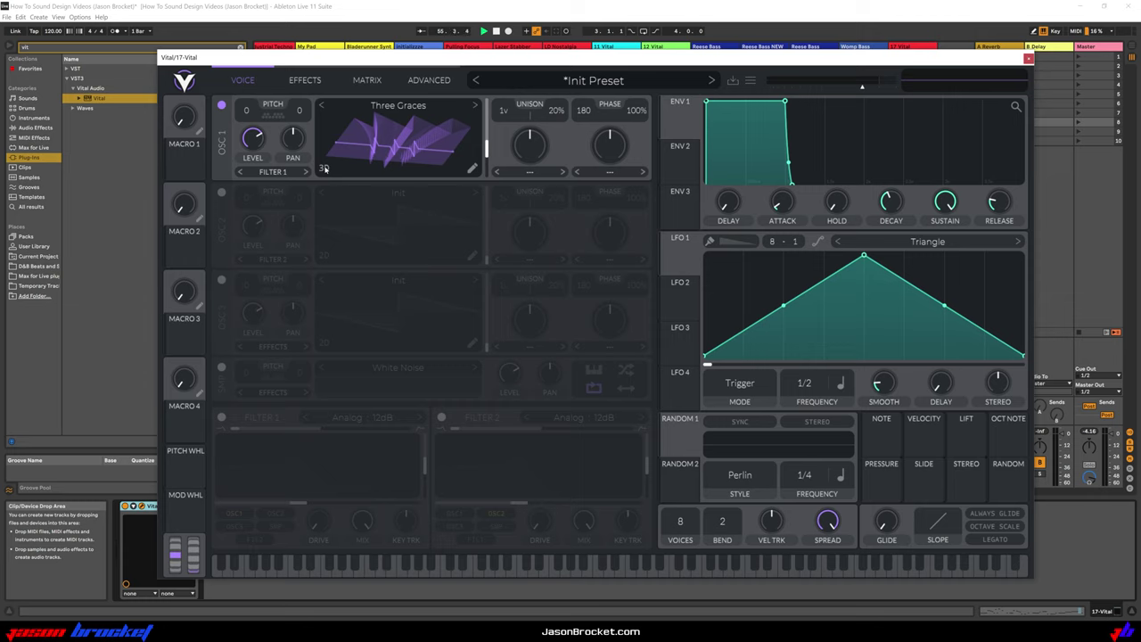
Enable oscillator 2 and load the Pink Noise wavetable into it
click(220, 194)
click(398, 193)
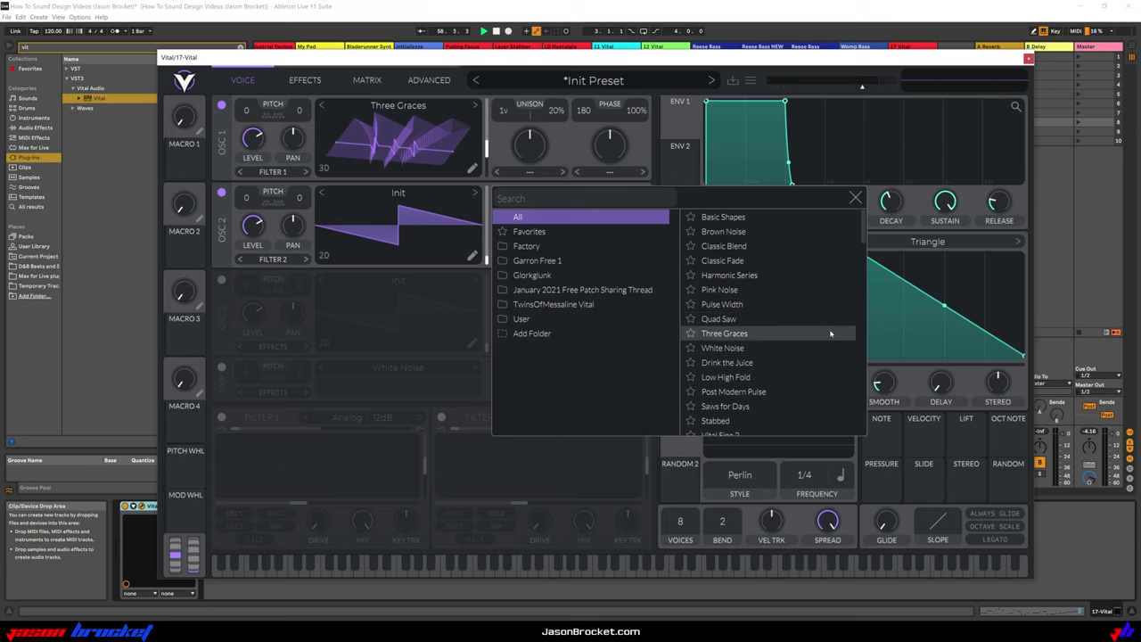
scroll(831, 333, down, 5)
scroll(831, 334, up, 4)
click(715, 266)
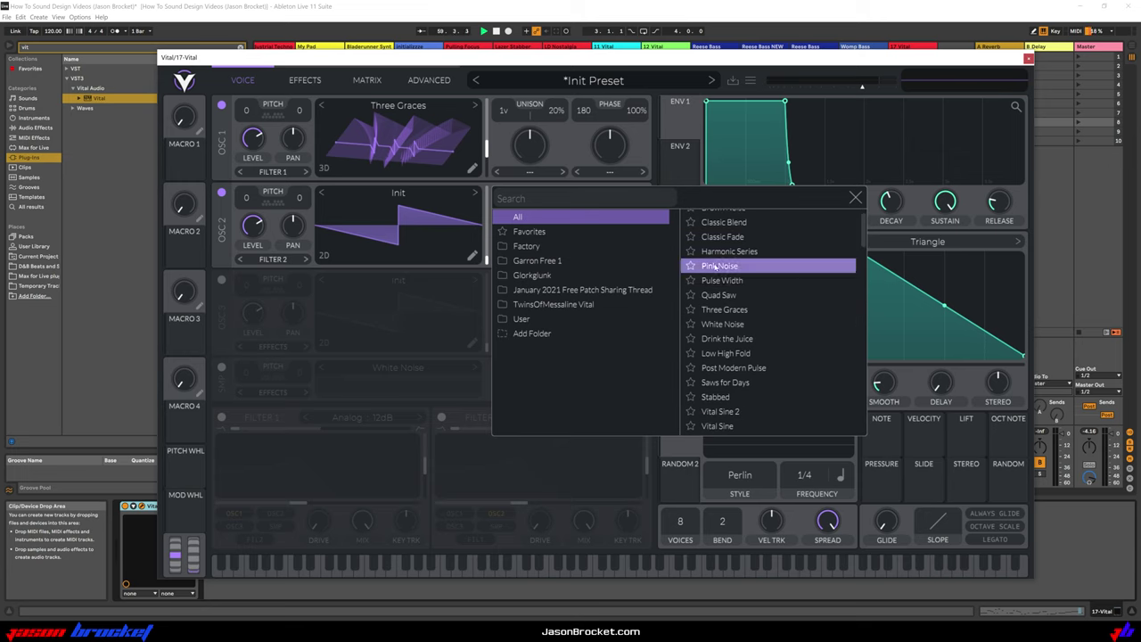
click(855, 197)
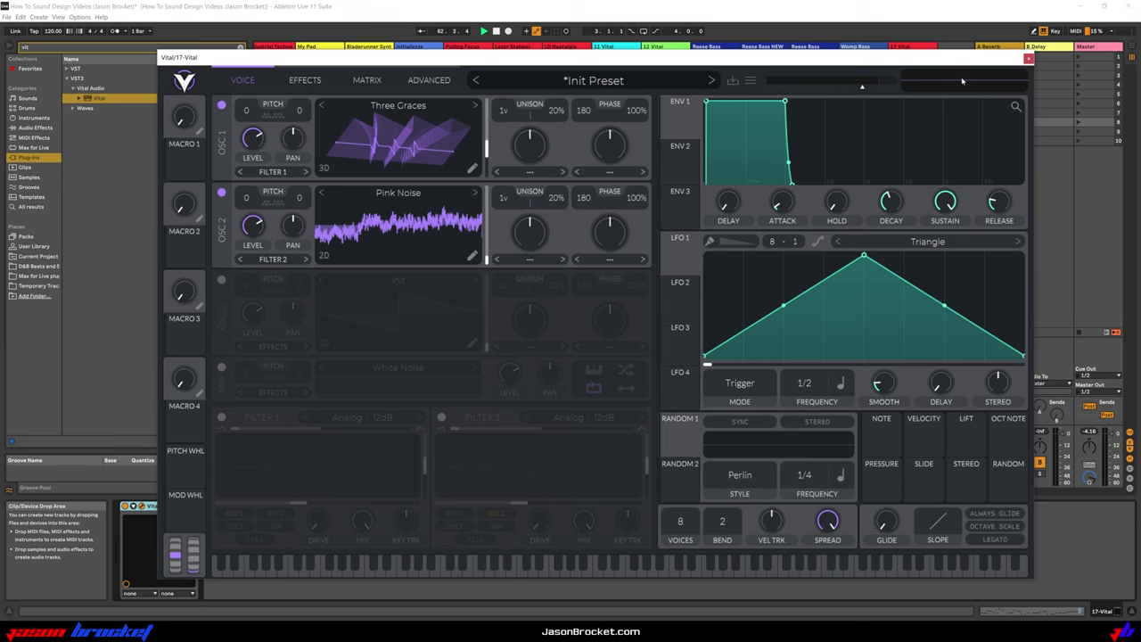
Launch the This One clip on the 17 Vital track, moving the synth window aside and back
drag(944, 61, 853, 159)
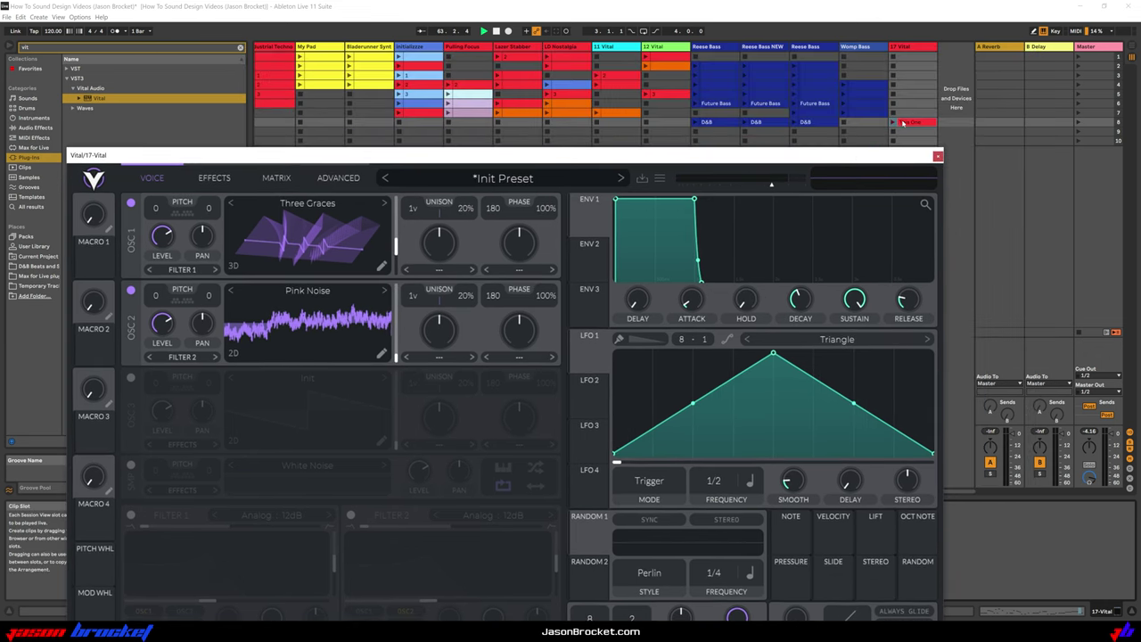
click(894, 123)
drag(712, 156, 790, 50)
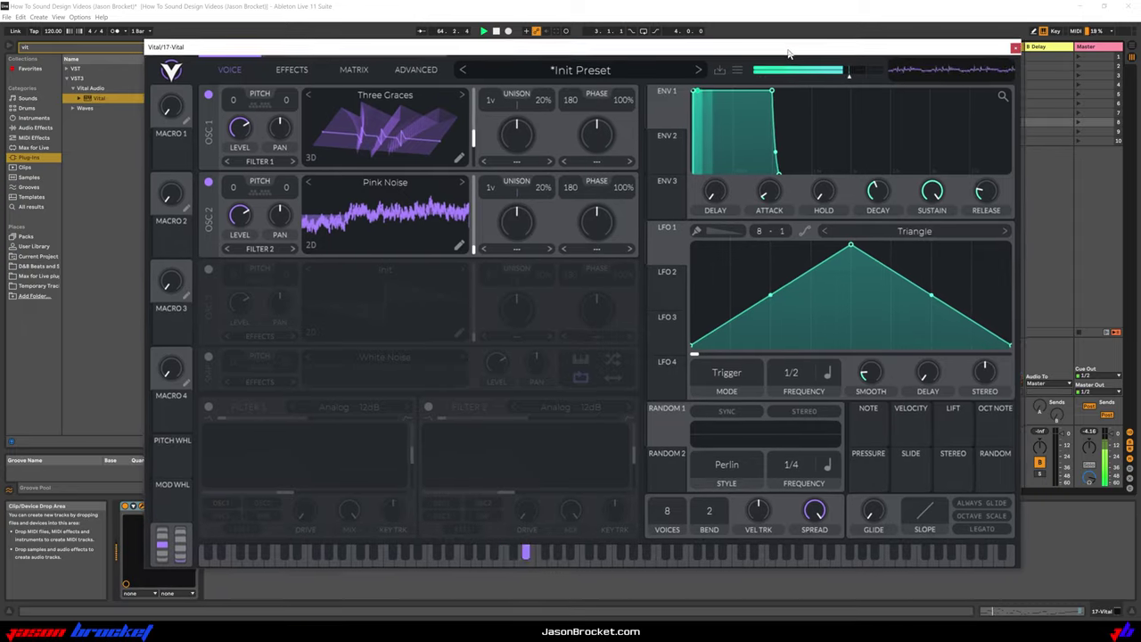
Raise oscillator 2's wavetable frame slightly, lower its level, and set its unison detune to 0%
mouse_move(474, 227)
mouse_down()
mouse_move(473, 250)
mouse_move(474, 236)
mouse_up()
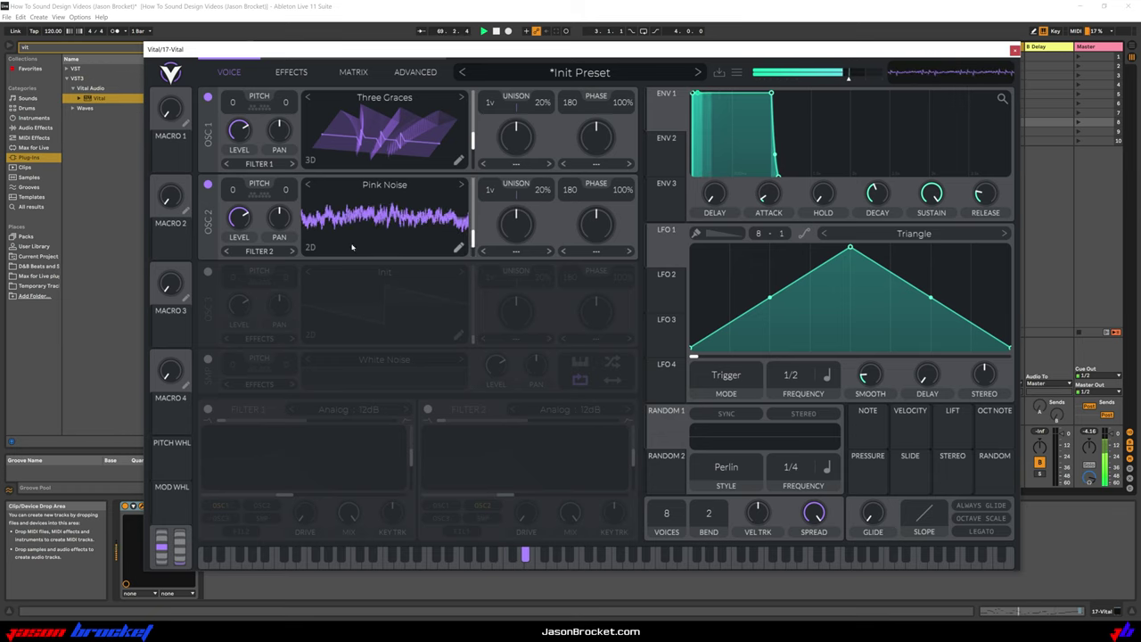
drag(237, 221, 245, 262)
drag(565, 185, 560, 331)
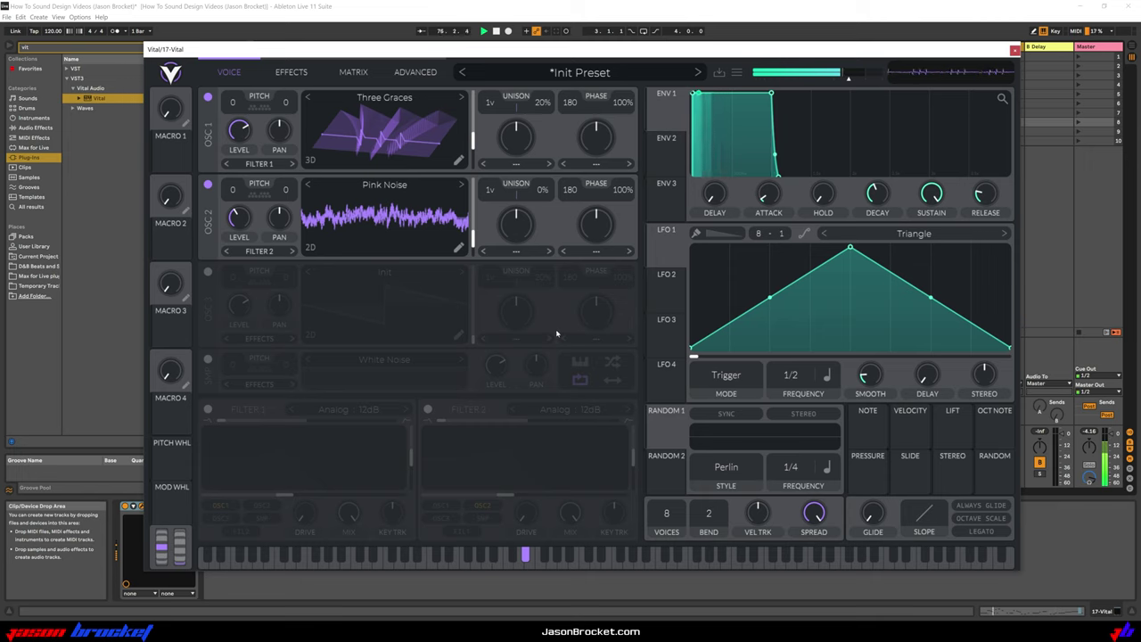
Enable the sampler and load the BART noise sample into it
click(208, 359)
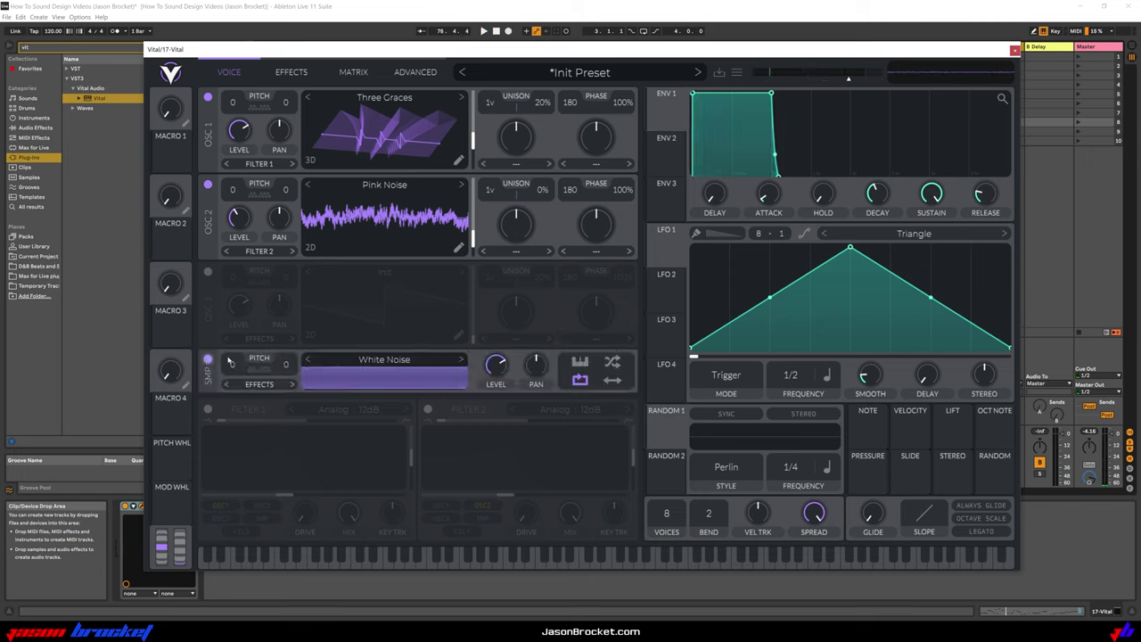
click(404, 359)
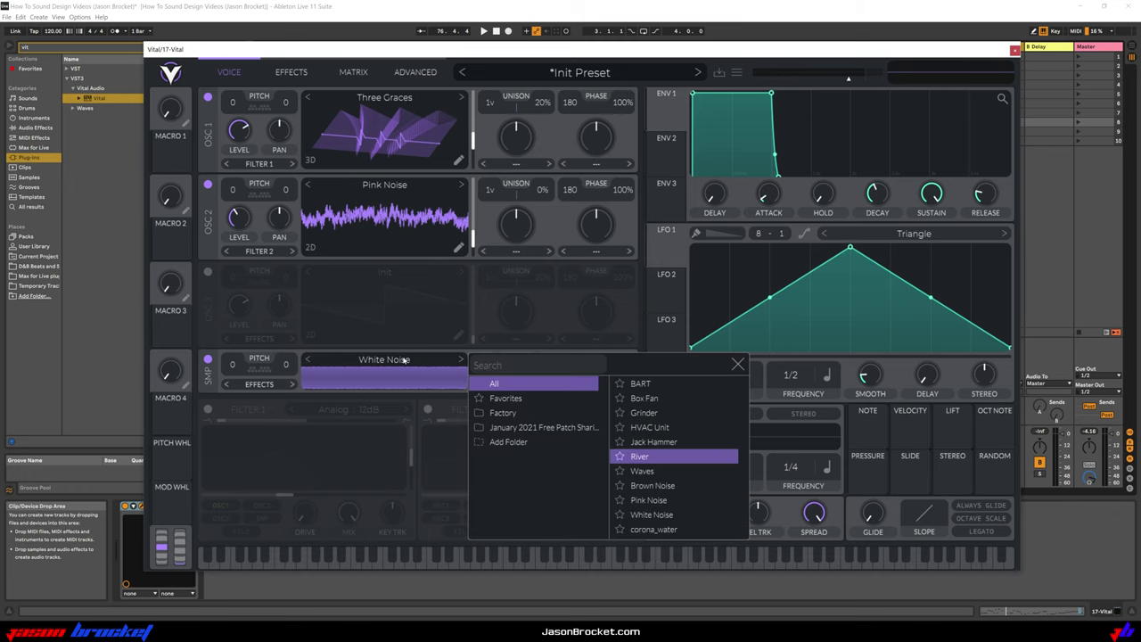
click(640, 385)
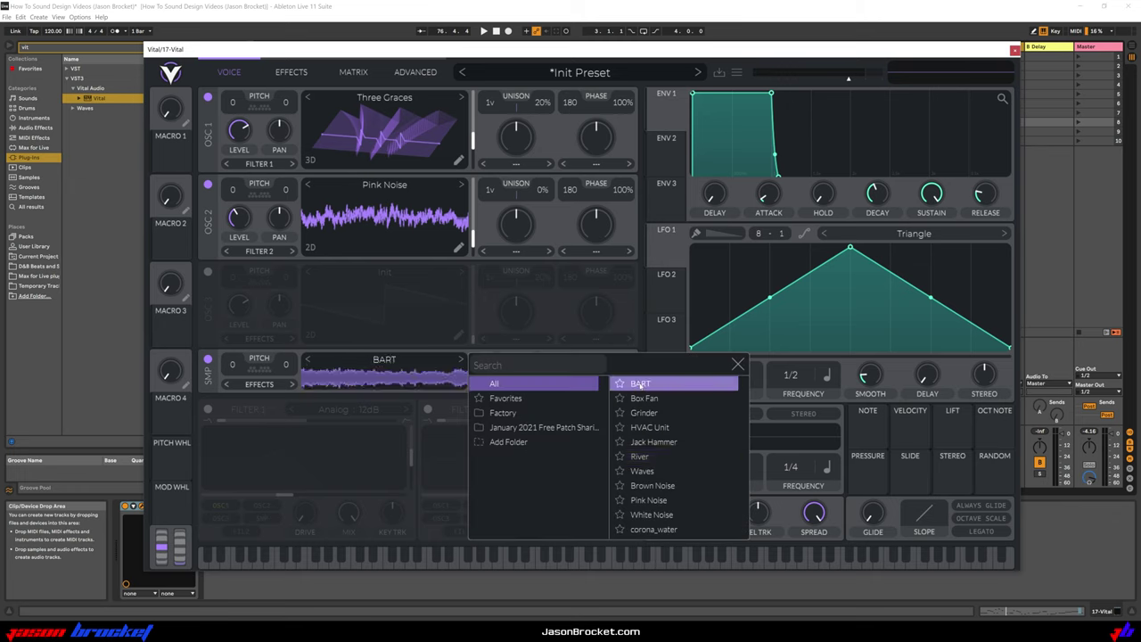
click(739, 364)
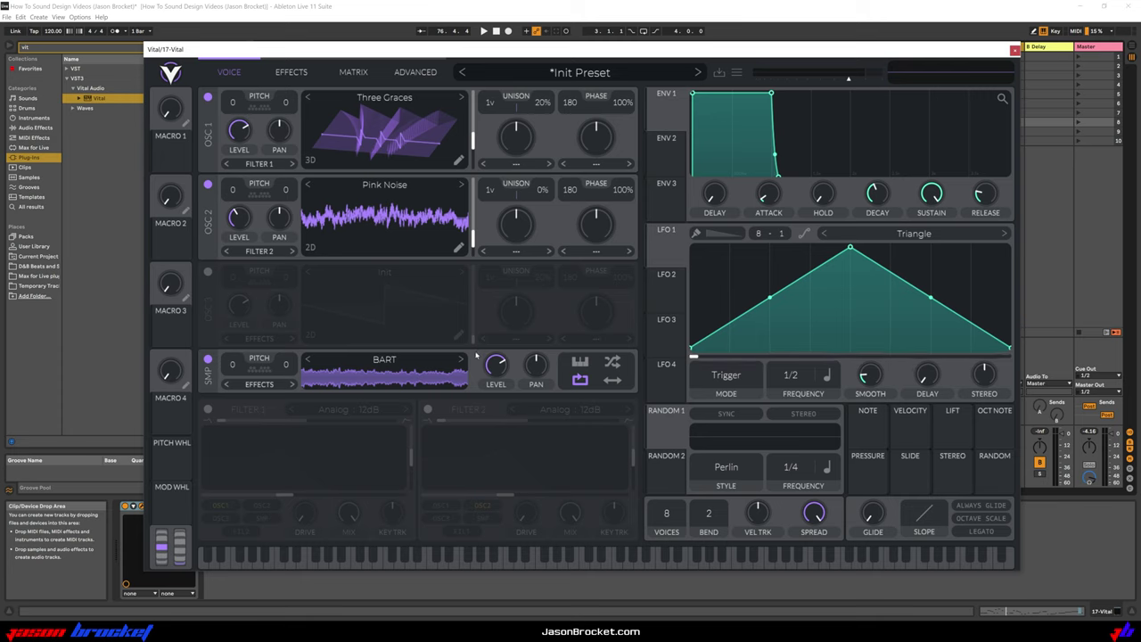
Lower the sampler's level while auditioning the clip, and stop playback
key(space)
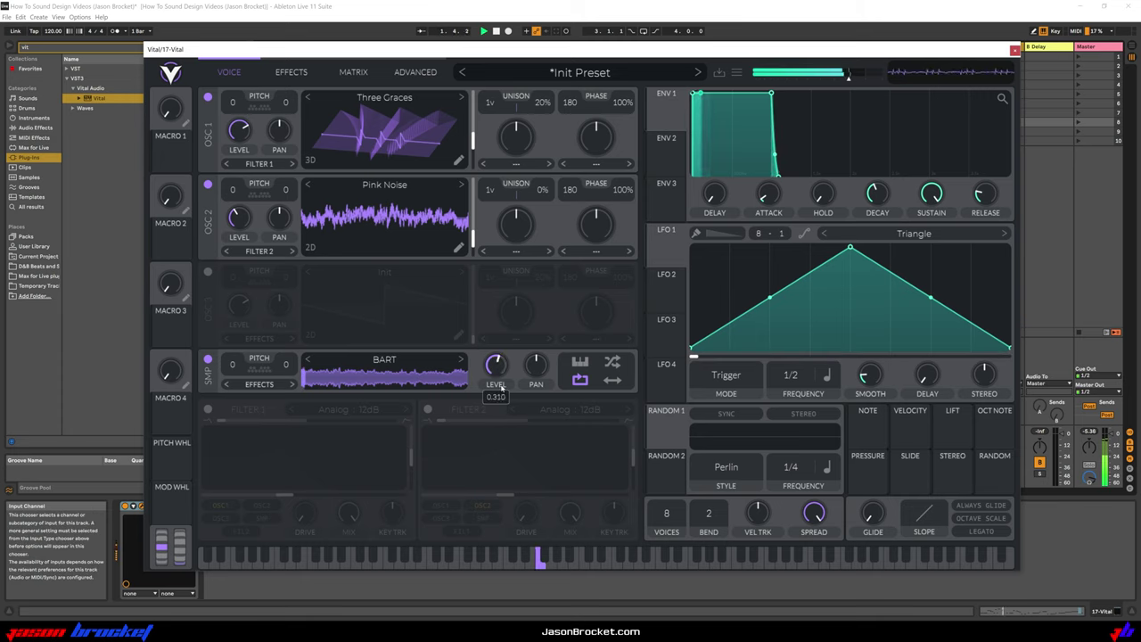
drag(500, 385, 502, 410)
key(space)
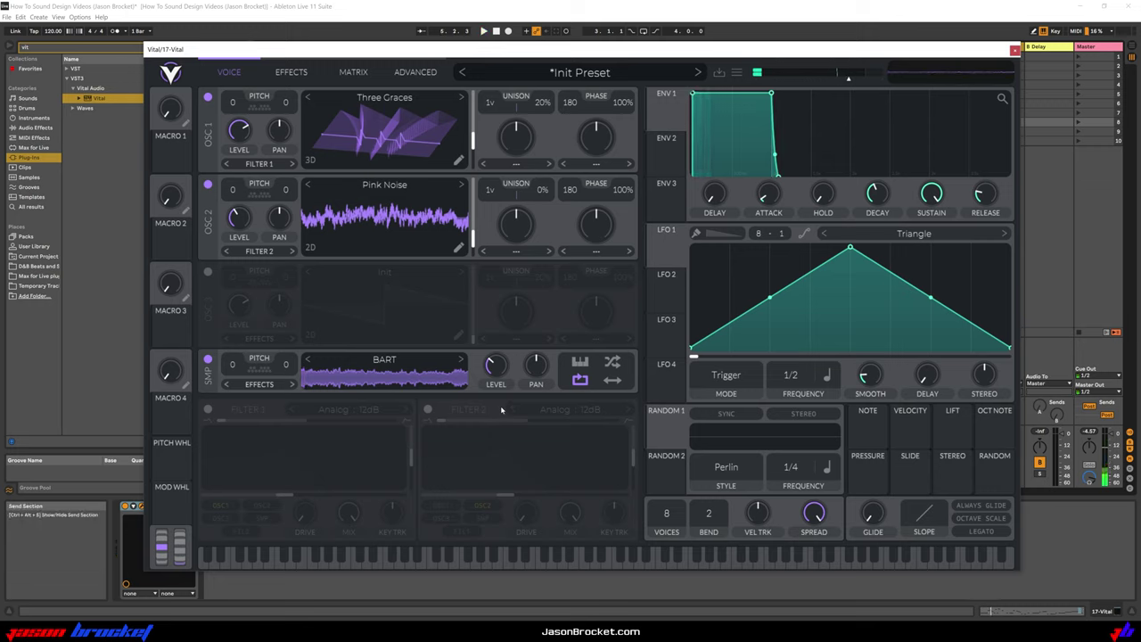
Enable Filter 1, set its resonance to about 20%, and raise its cutoff slightly
click(207, 410)
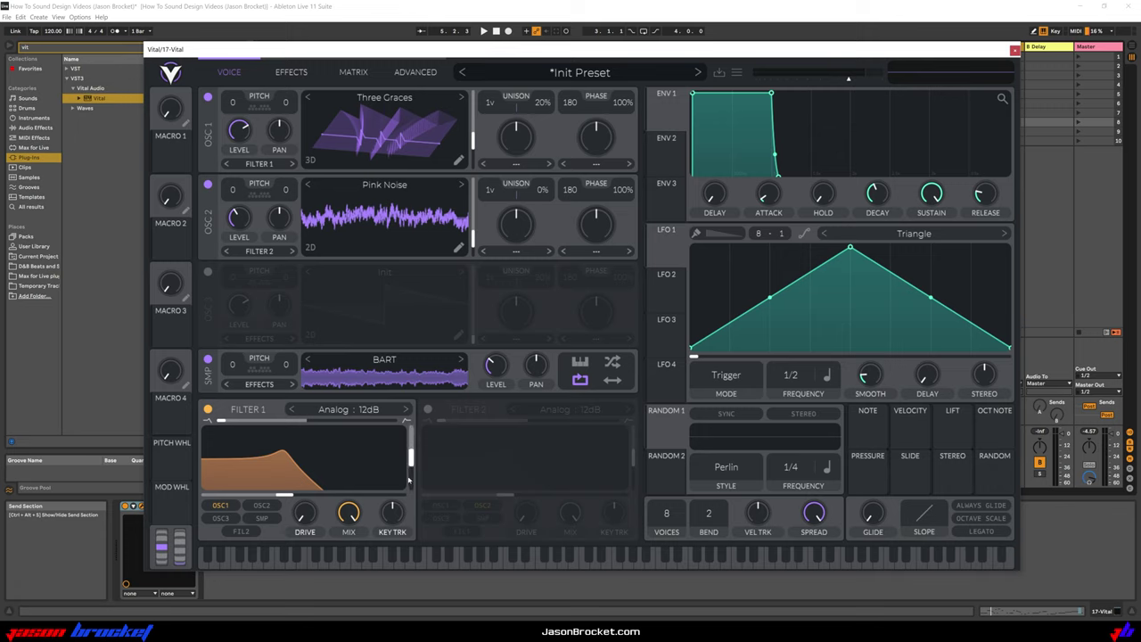
drag(411, 457, 412, 472)
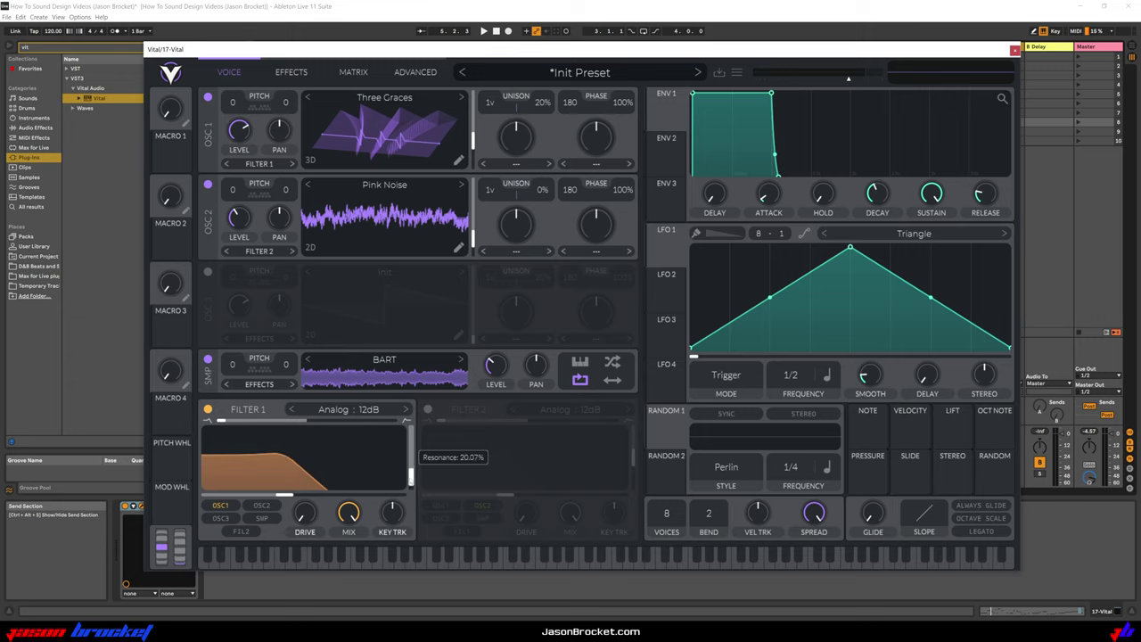
drag(285, 493, 306, 495)
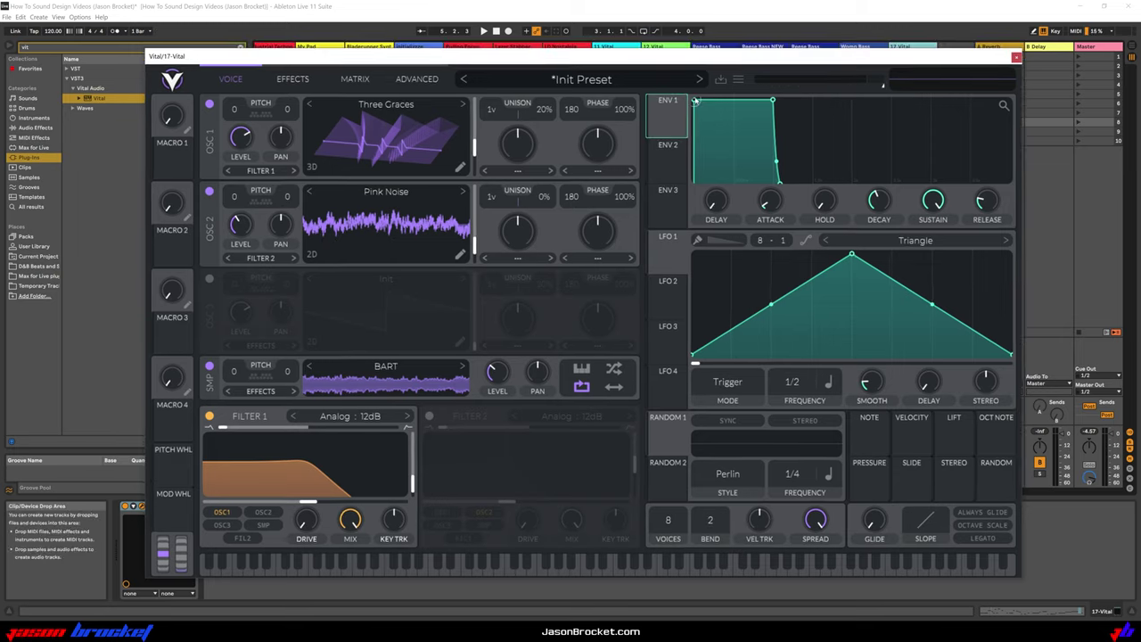
Shape envelope 2 with a short decay, a slightly reduced sustain and a longer release while auditioning it
click(672, 168)
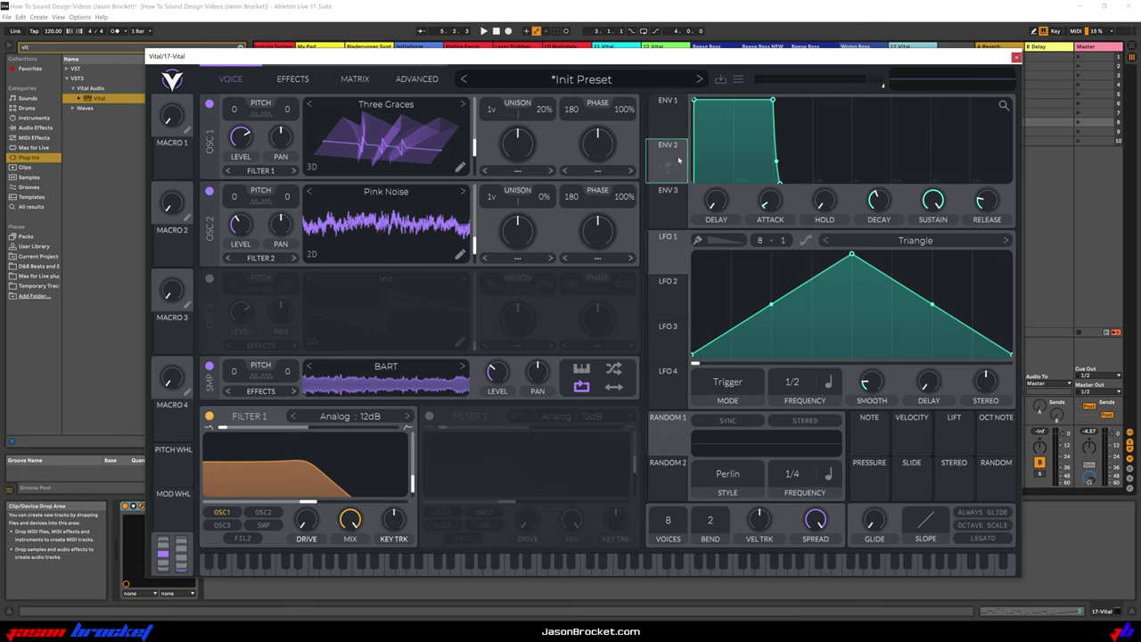
drag(773, 101, 724, 125)
key(space)
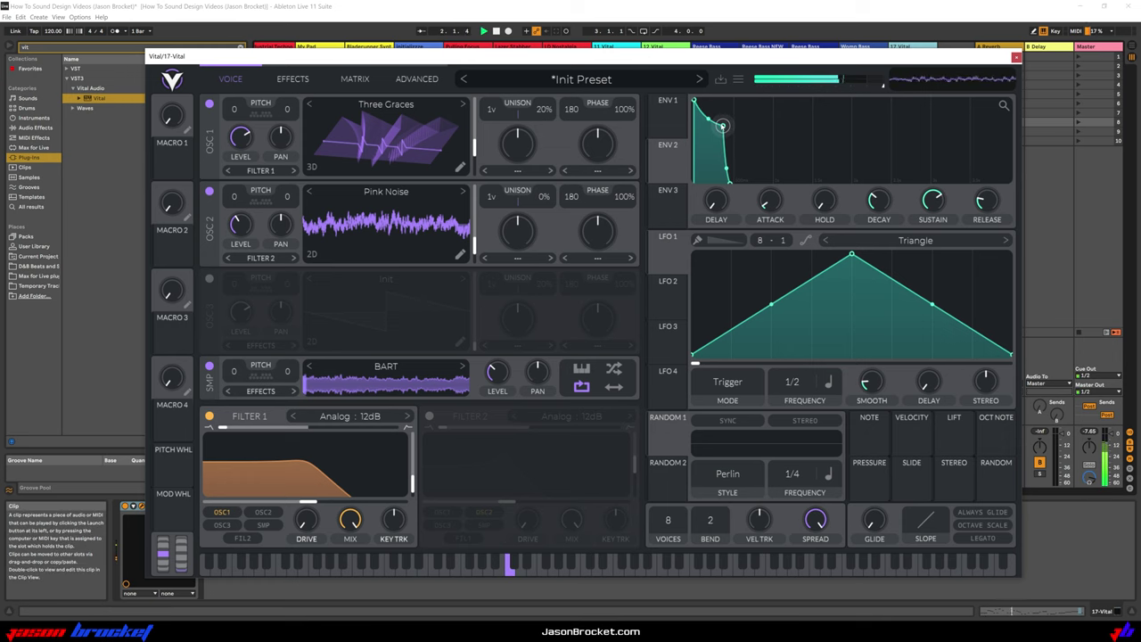
drag(730, 183, 786, 184)
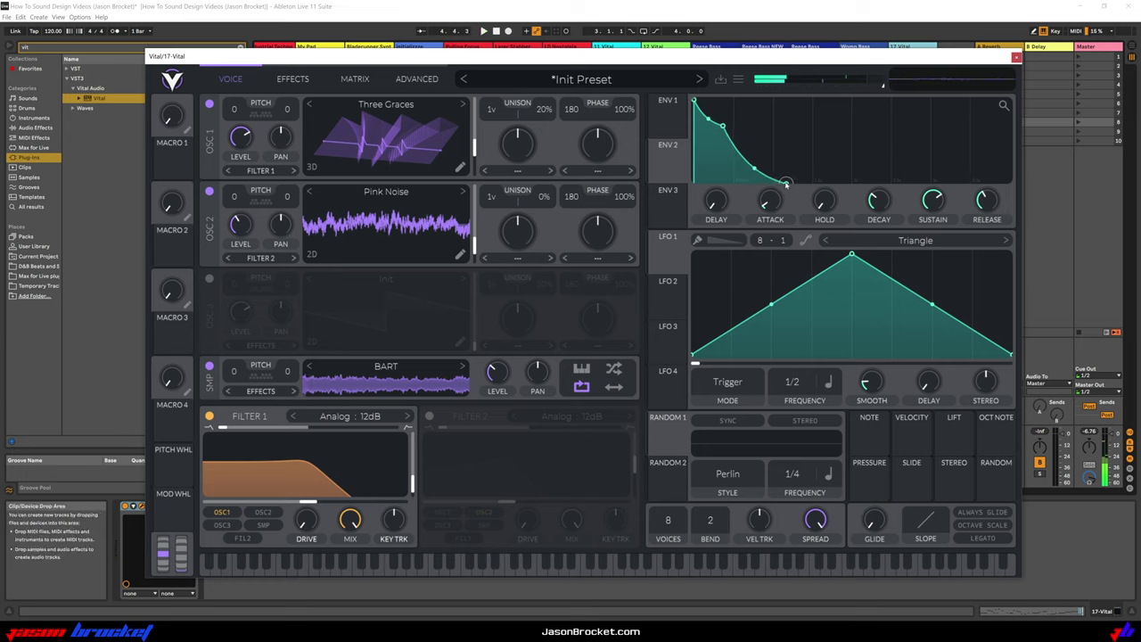
drag(723, 125, 717, 111)
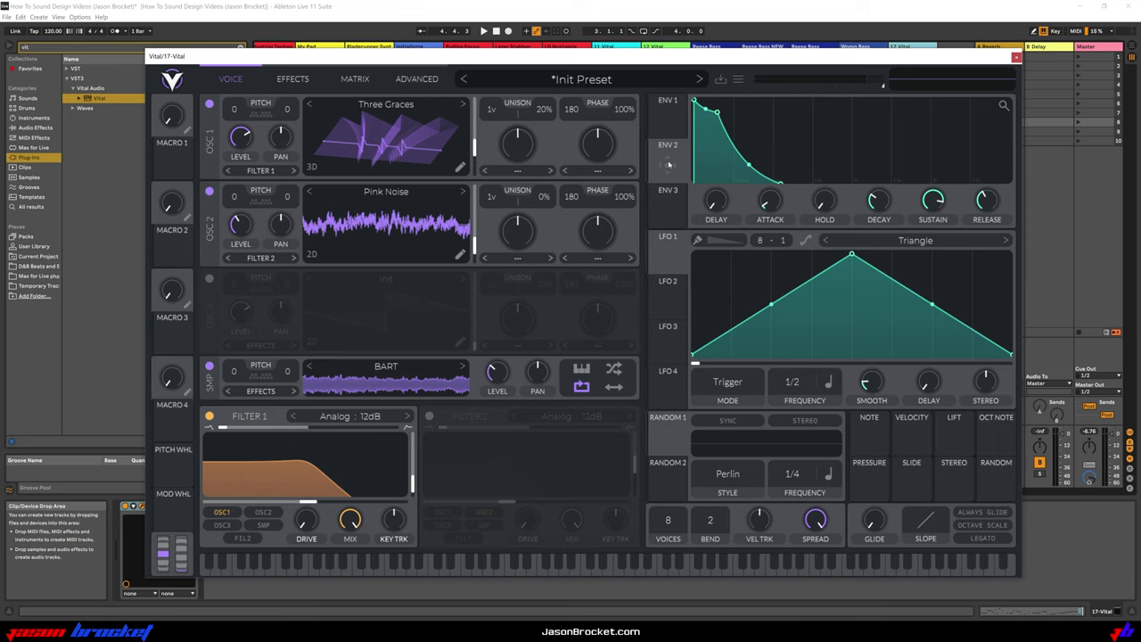
Modulate oscillator 1's wavetable frame with envelope 2 and fine-tune the modulation amount during playback
drag(670, 164, 459, 136)
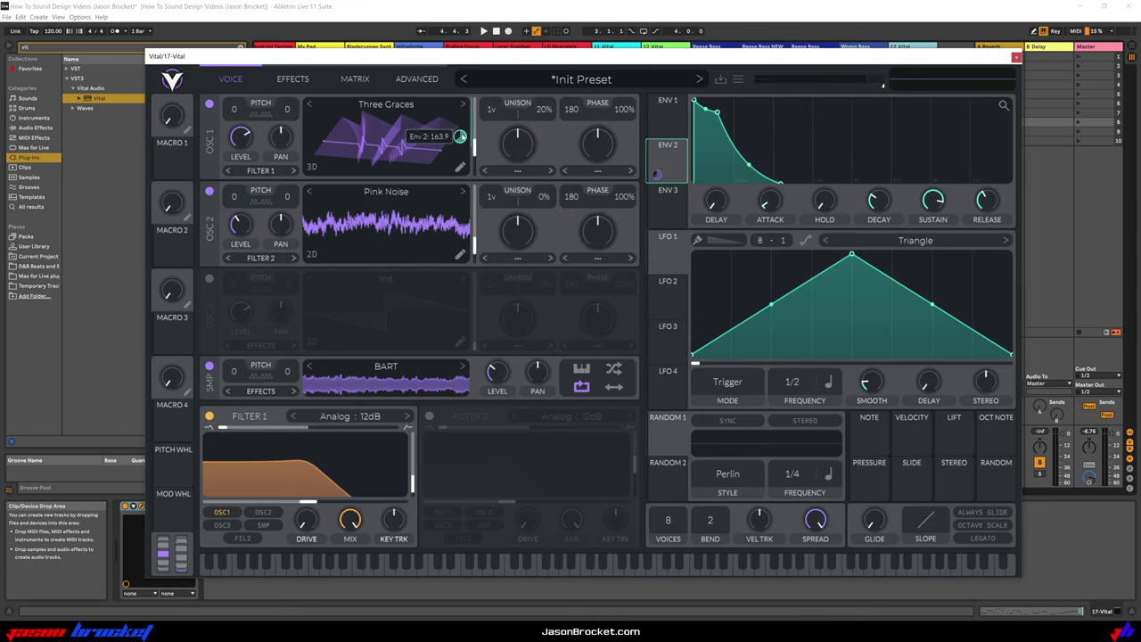
key(space)
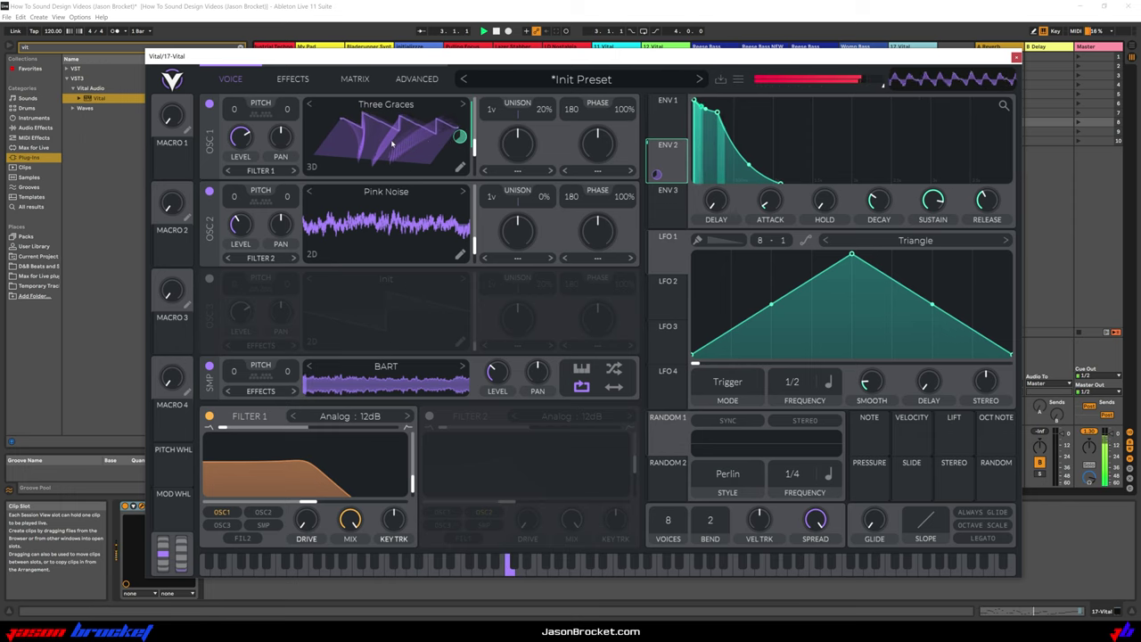
mouse_move(460, 136)
mouse_down()
mouse_move(460, 127)
mouse_move(460, 163)
mouse_move(460, 140)
mouse_up()
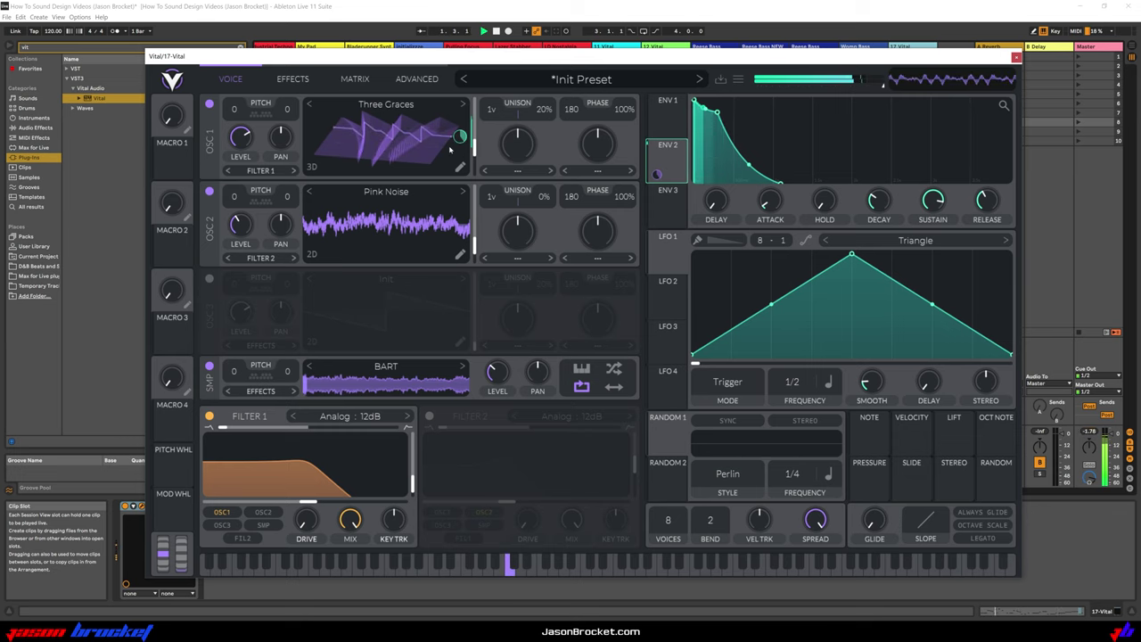
mouse_move(455, 143)
drag(455, 142, 455, 132)
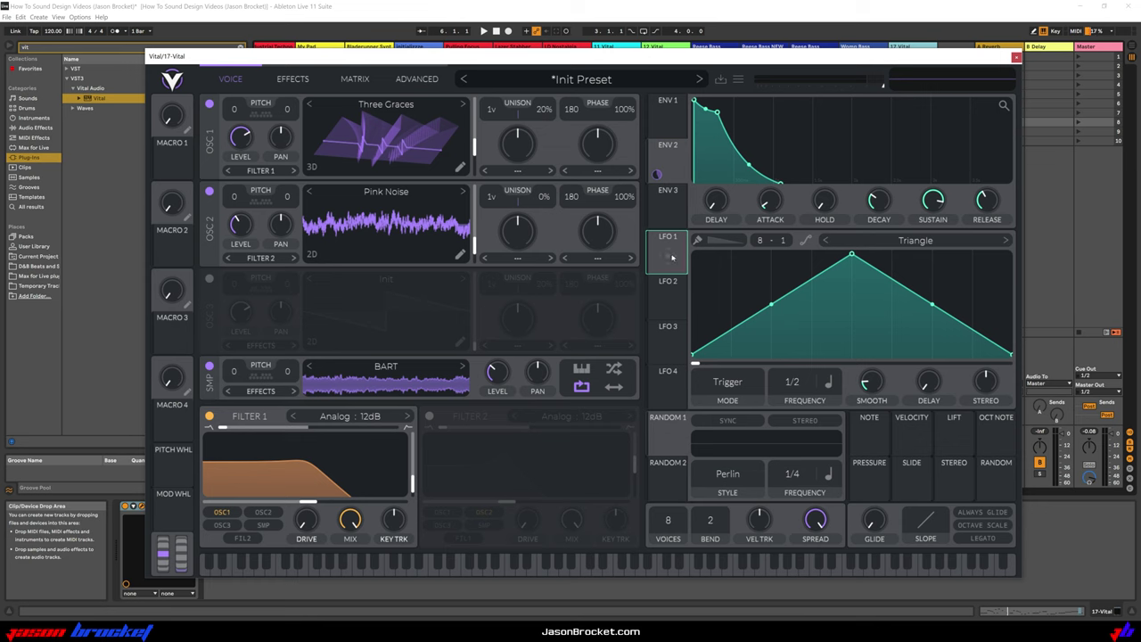
Modulate Filter 1's cutoff with LFO 1 and set the modulation amount to 32.00 during playback
drag(673, 258, 297, 488)
key(space)
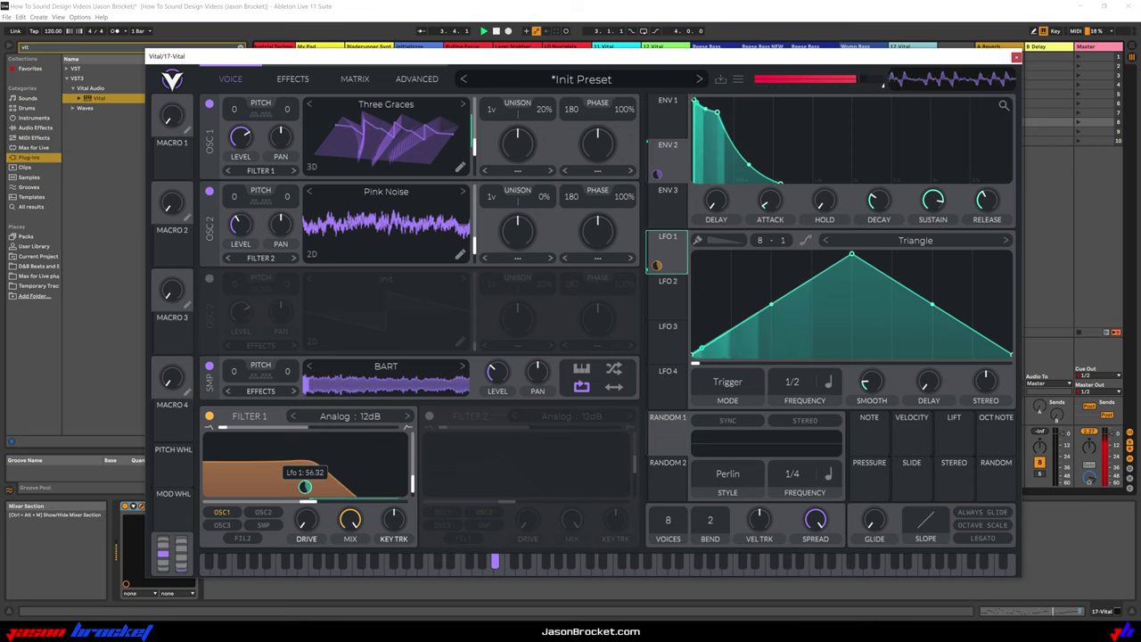
drag(305, 487, 305, 503)
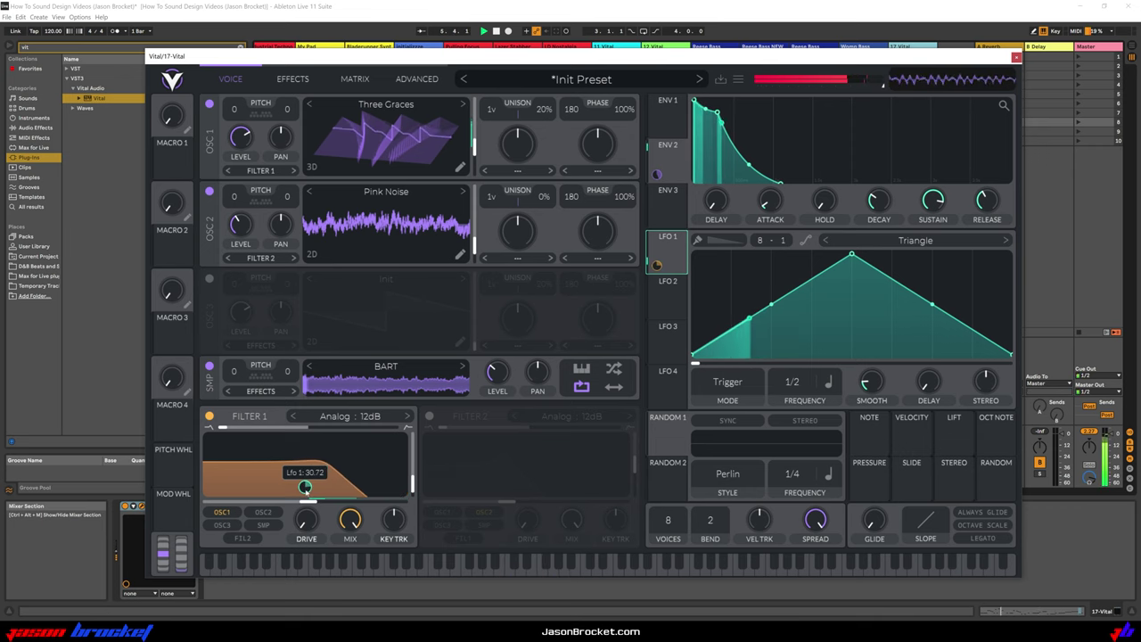
drag(303, 489, 304, 487)
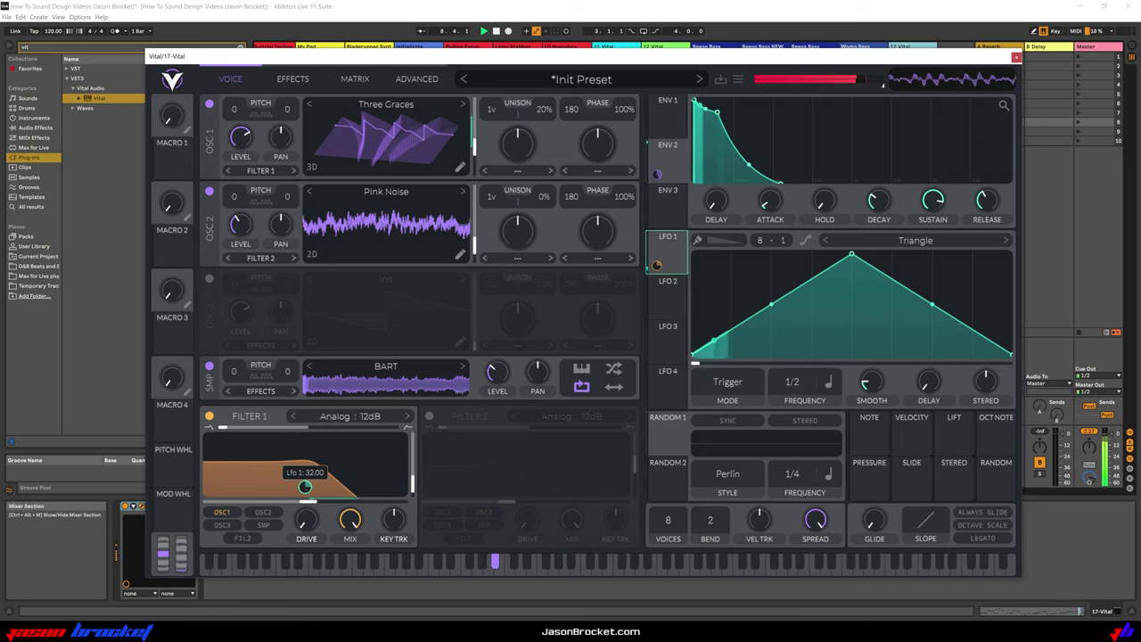
Enable the compressor effect in Multiband mode and lower the synth's output volume to about -4 dB during playback
drag(304, 488, 304, 487)
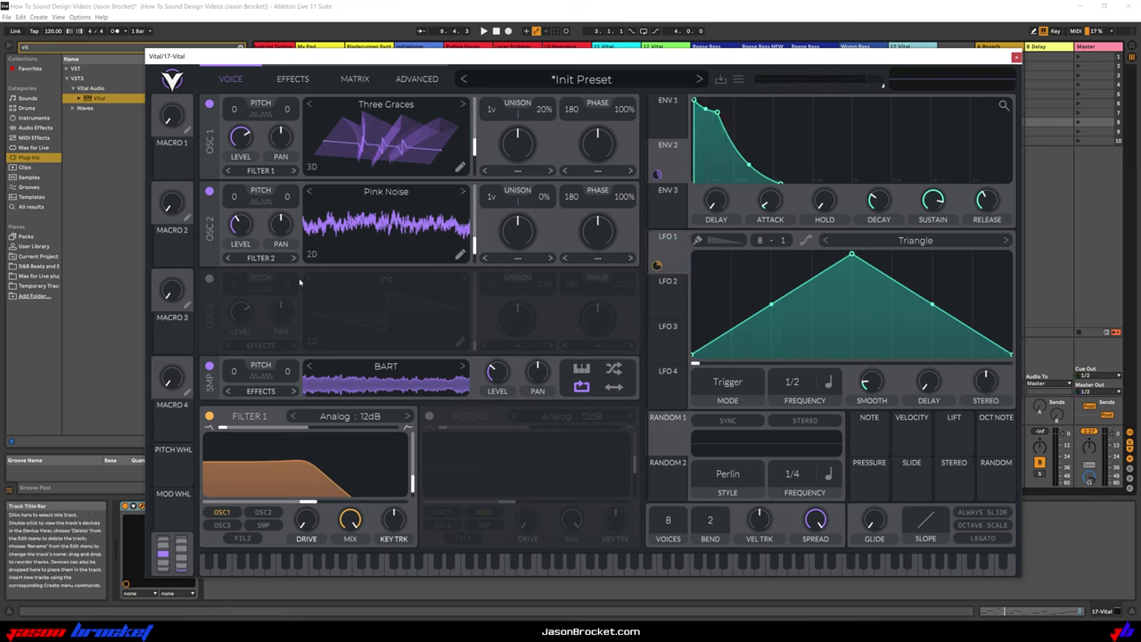
click(293, 79)
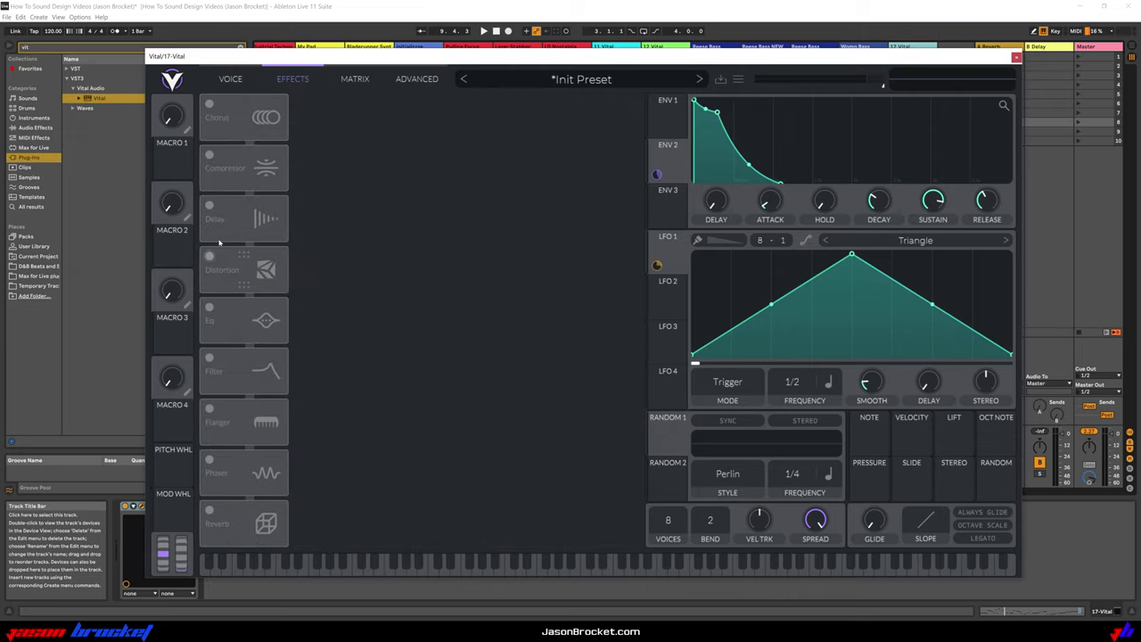
click(210, 154)
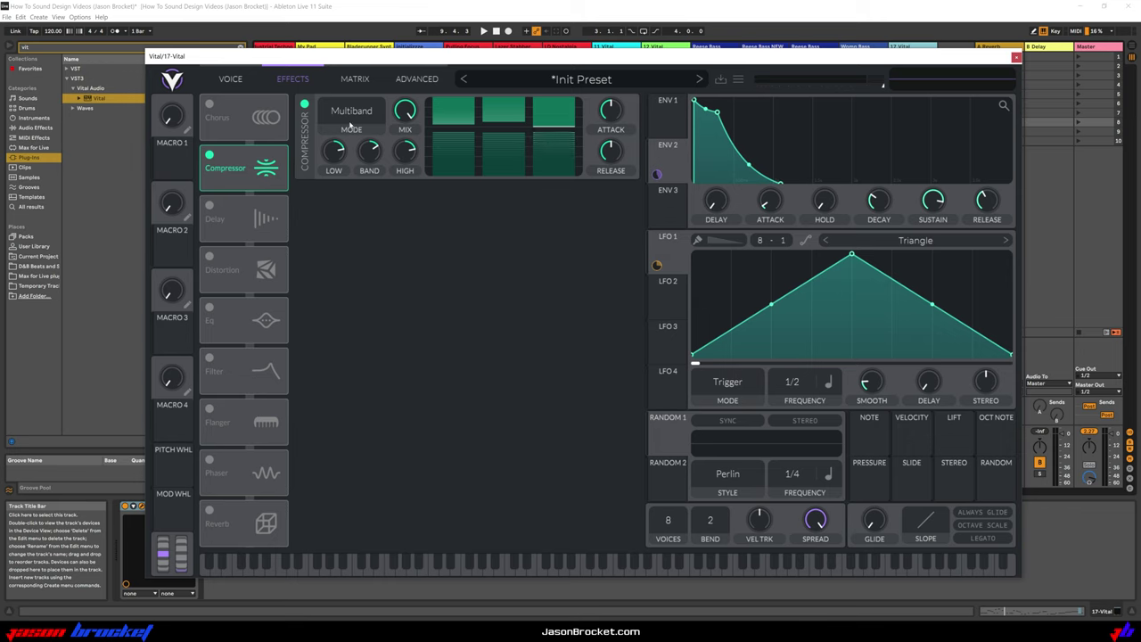
key(space)
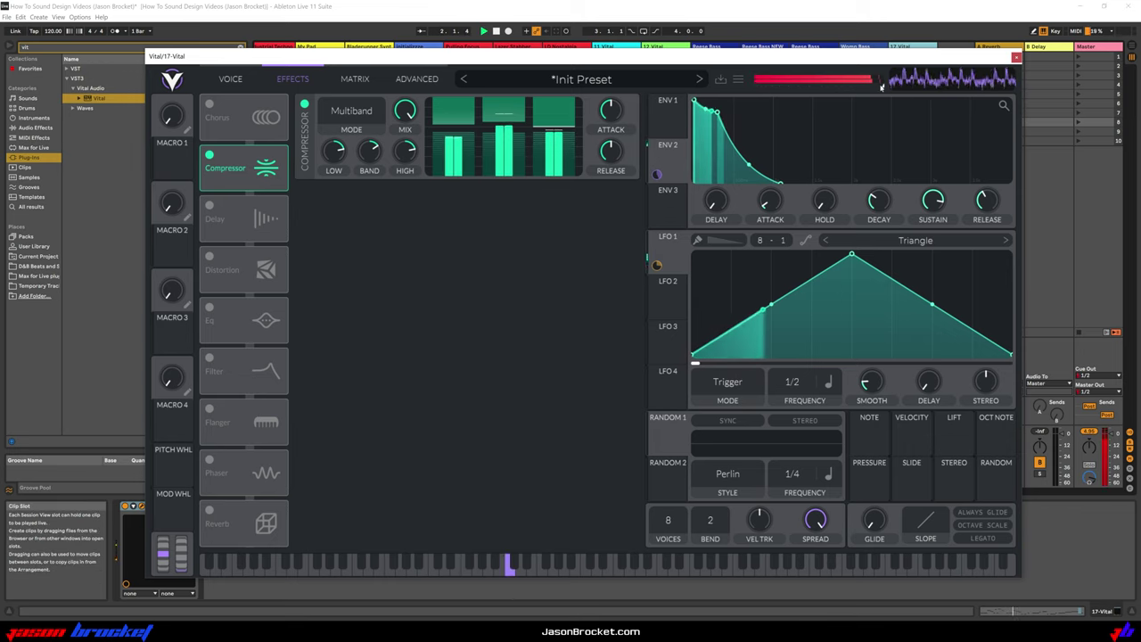
mouse_move(884, 87)
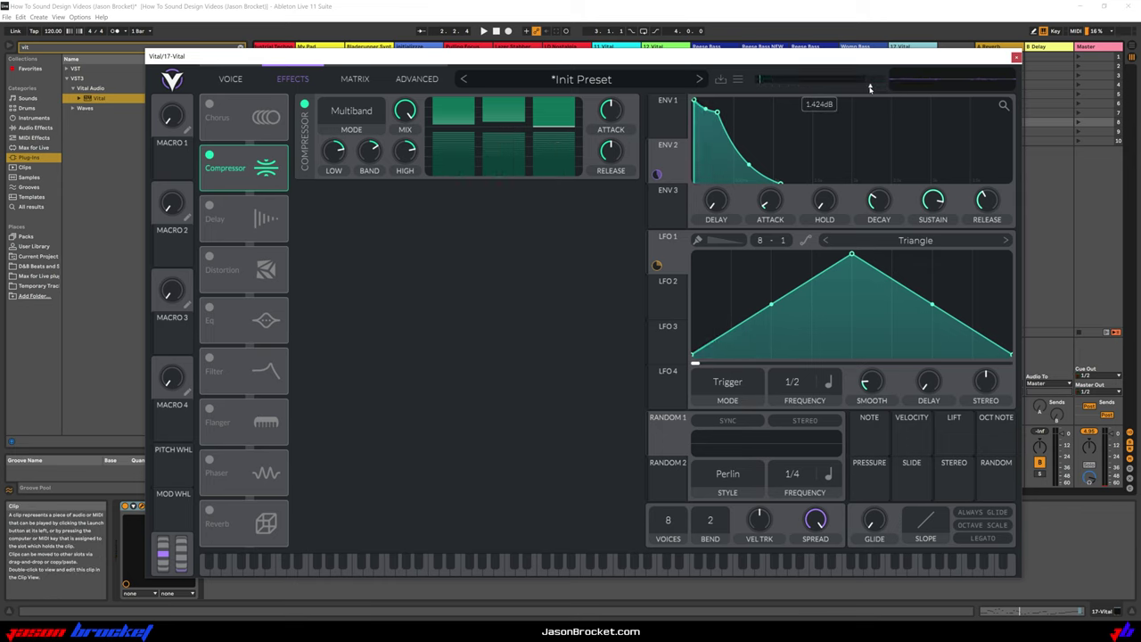
drag(870, 88, 856, 88)
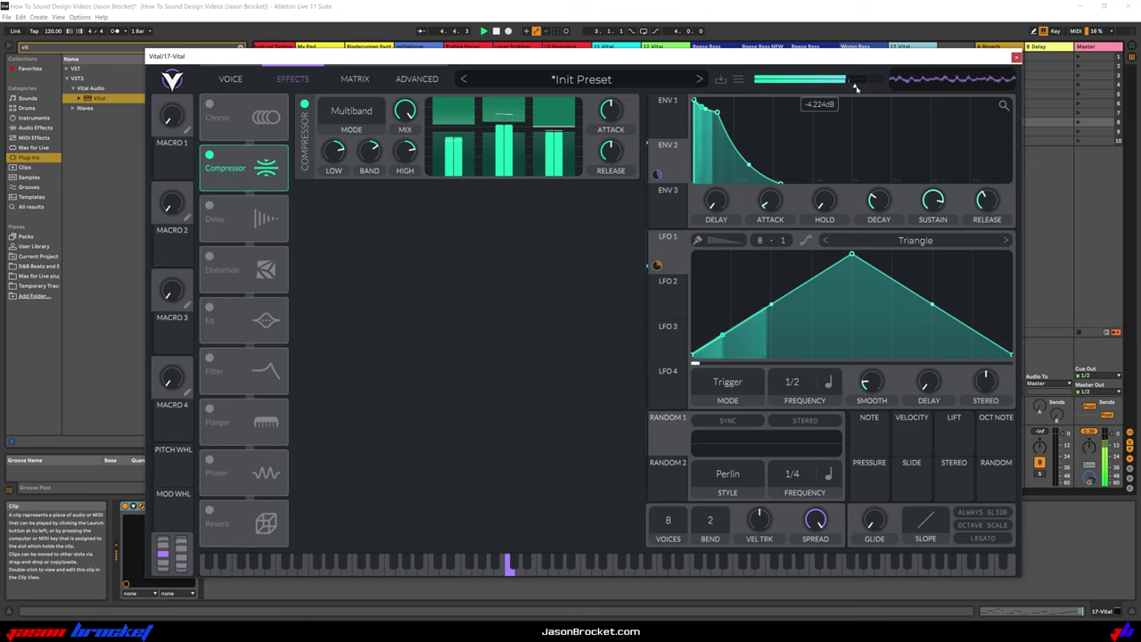
drag(856, 87, 855, 86)
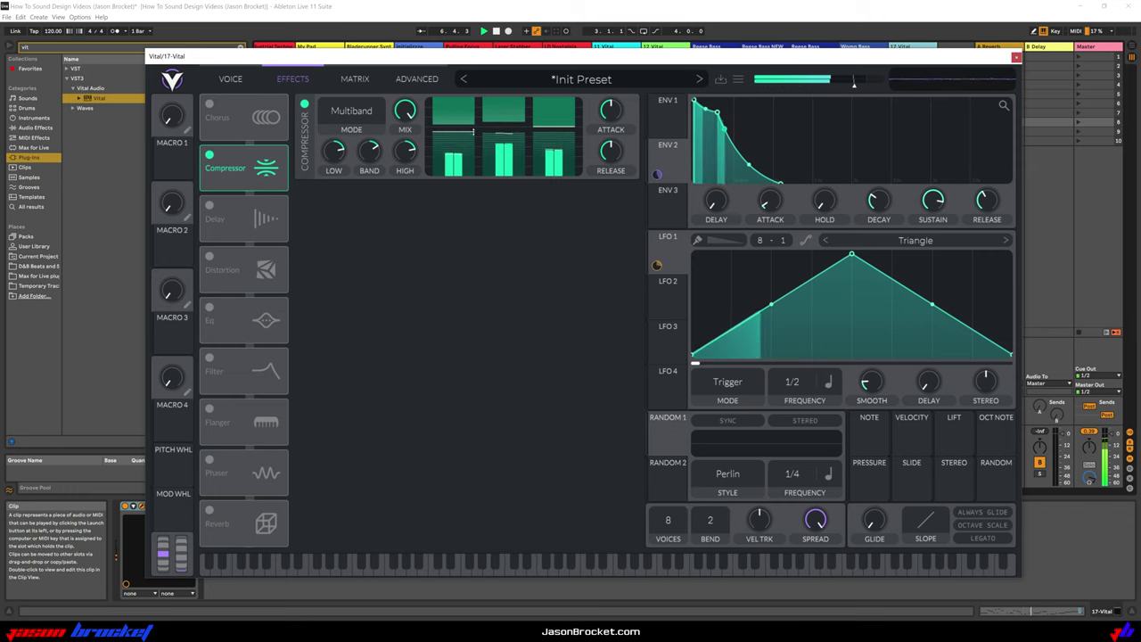
Lower the upper thresholds of the compressor's low and middle bands during playback
drag(472, 132, 468, 141)
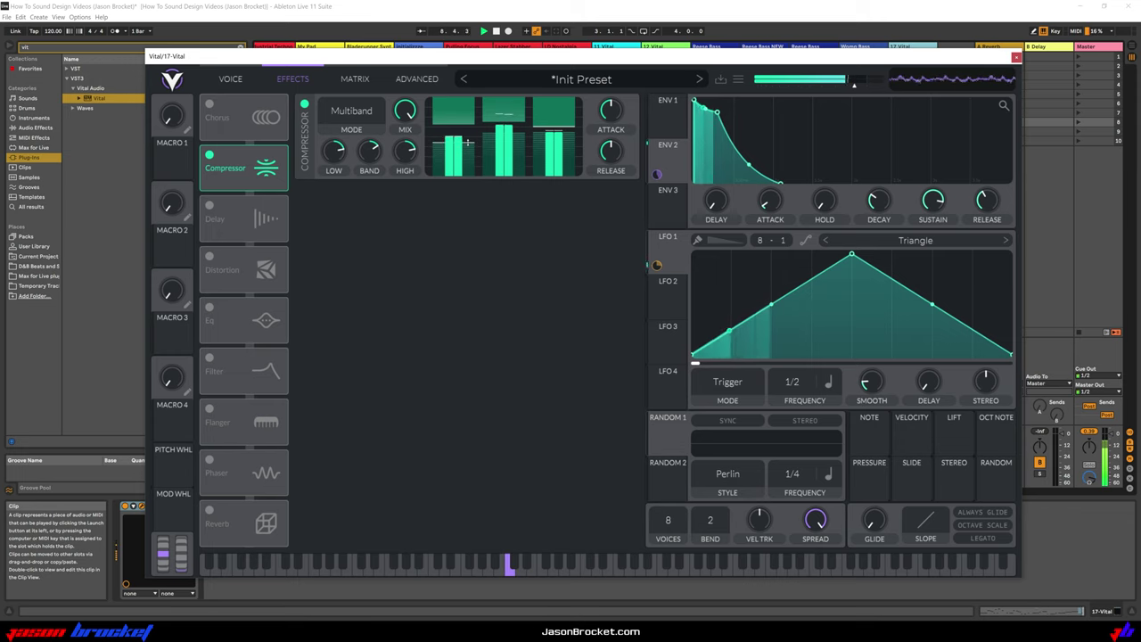
mouse_move(460, 140)
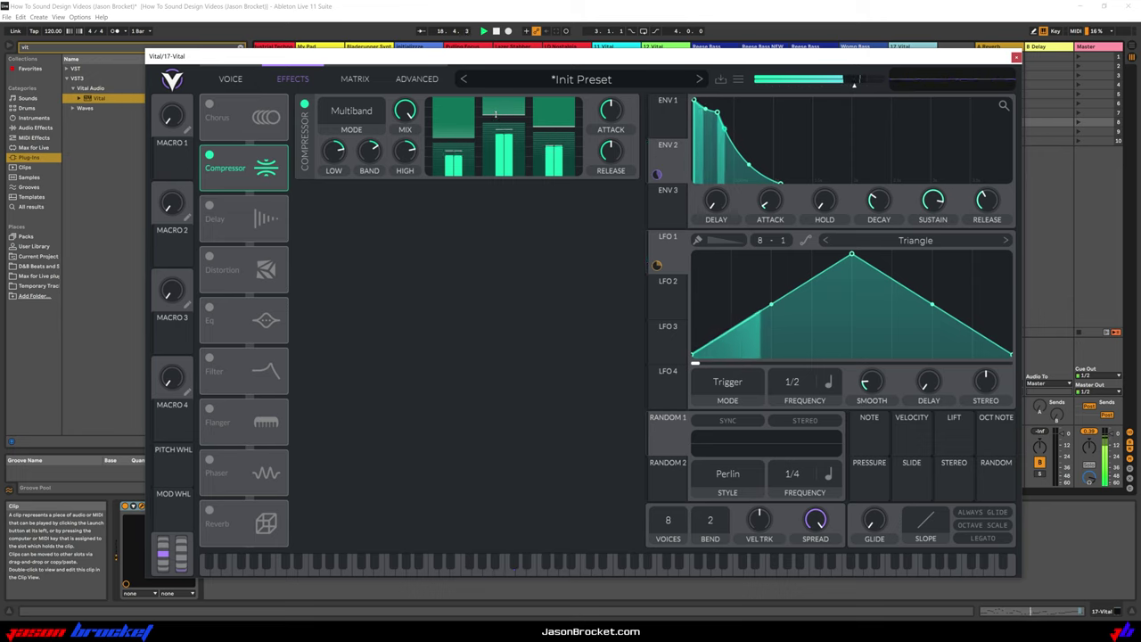
drag(496, 114, 495, 122)
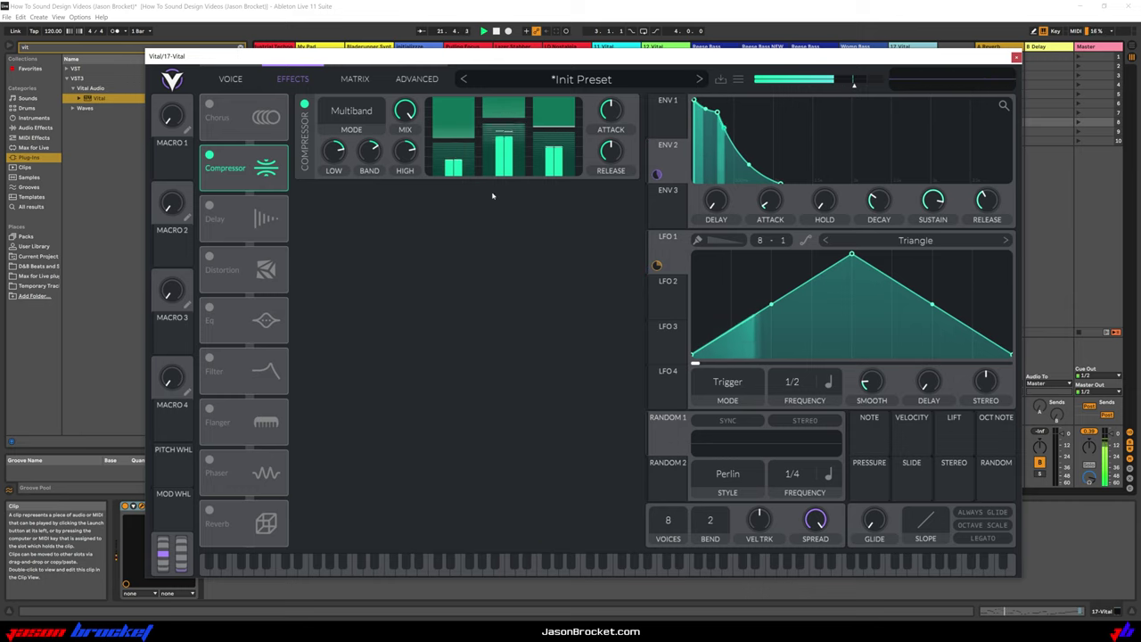
Enable the Soft Clip distortion and turn its filter cutoff fully down while auditioning it
click(209, 257)
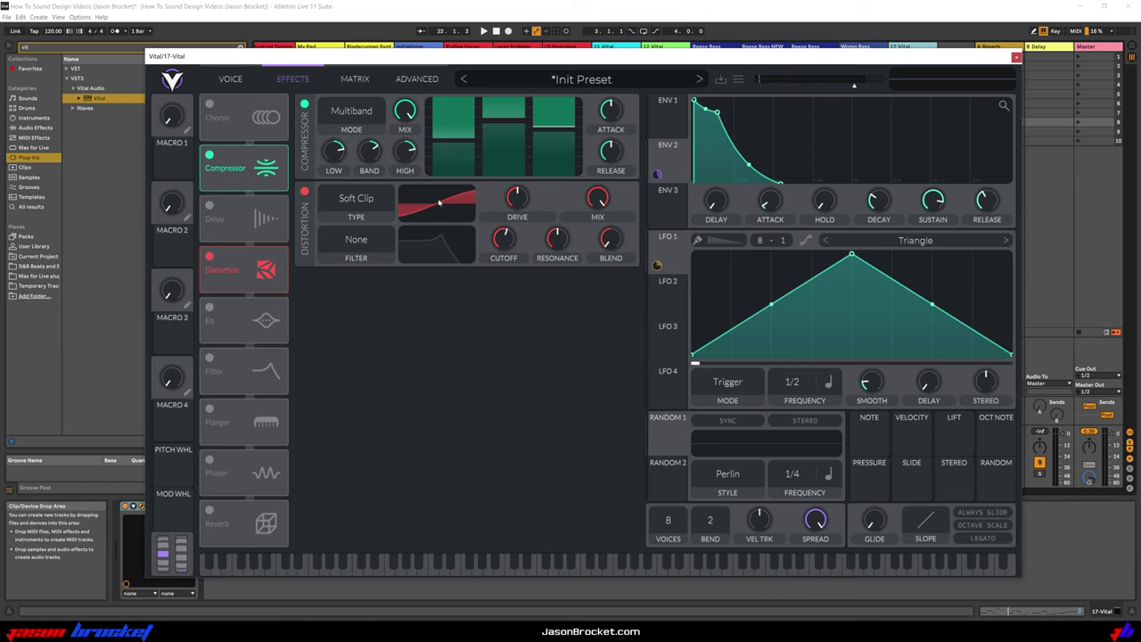
key(space)
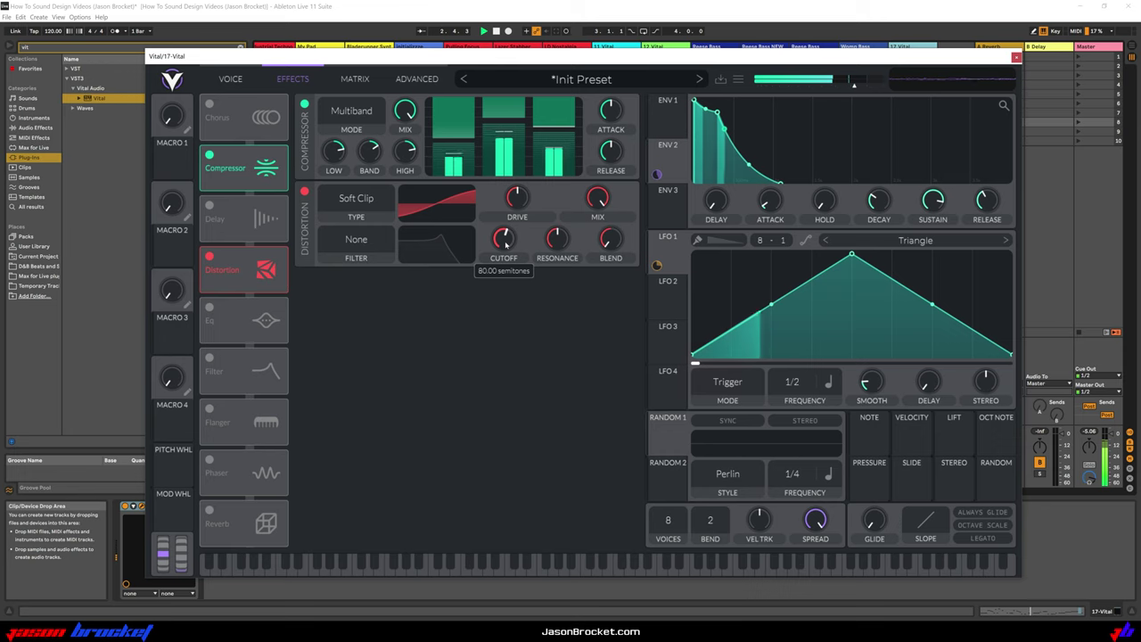
drag(505, 243, 521, 350)
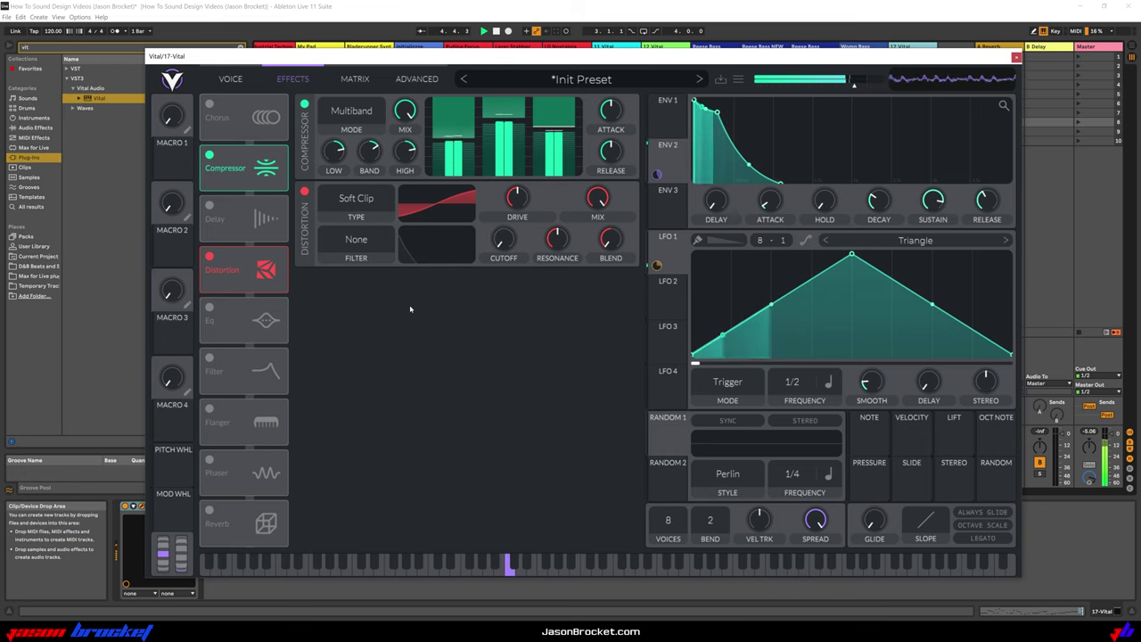
key(space)
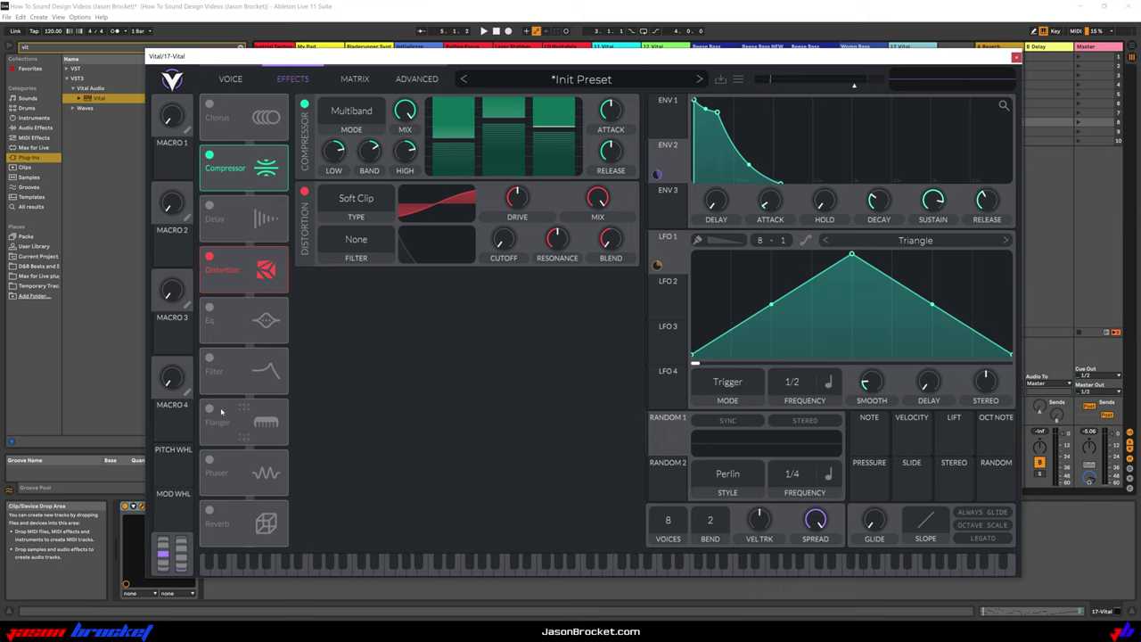
Enable the flanger, place it directly after the distortion in the effects chain, and start playback
click(210, 409)
drag(218, 419, 225, 320)
key(space)
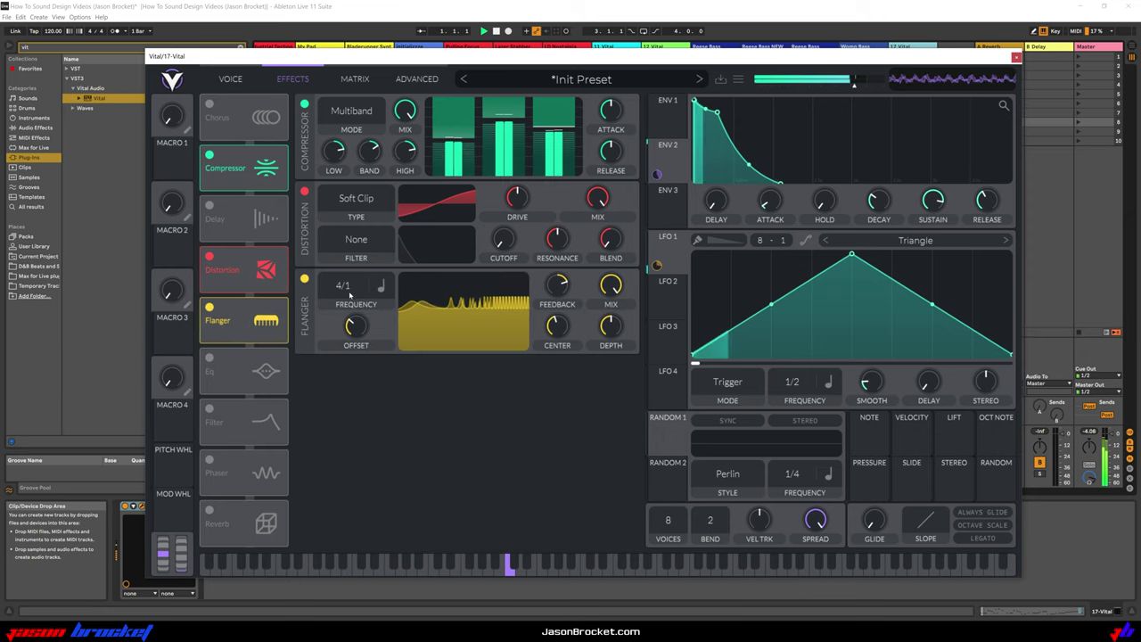
Set the flanger frequency to 8/1, reduce its mix to about half and lower its depth, comparing against bypass
drag(343, 311, 343, 319)
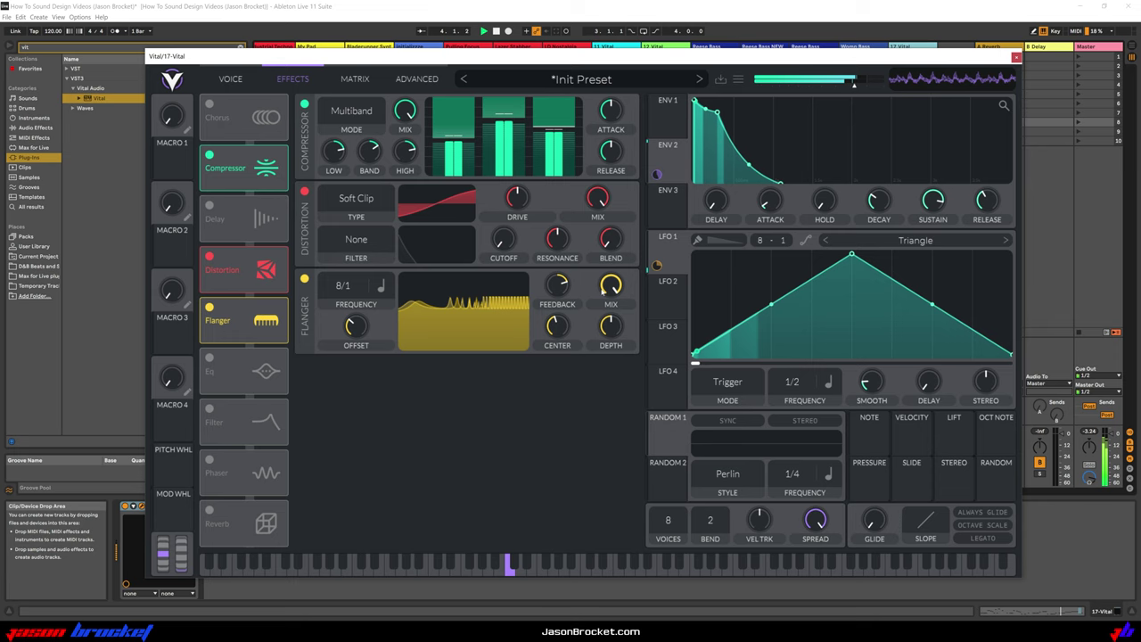
drag(616, 304, 618, 353)
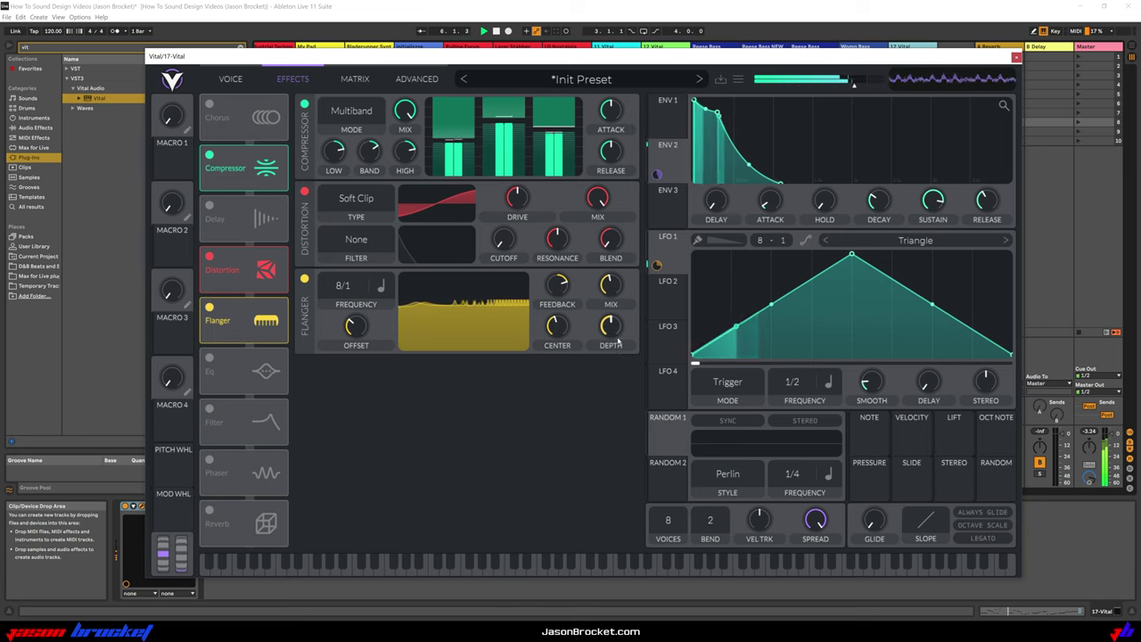
drag(610, 325, 608, 338)
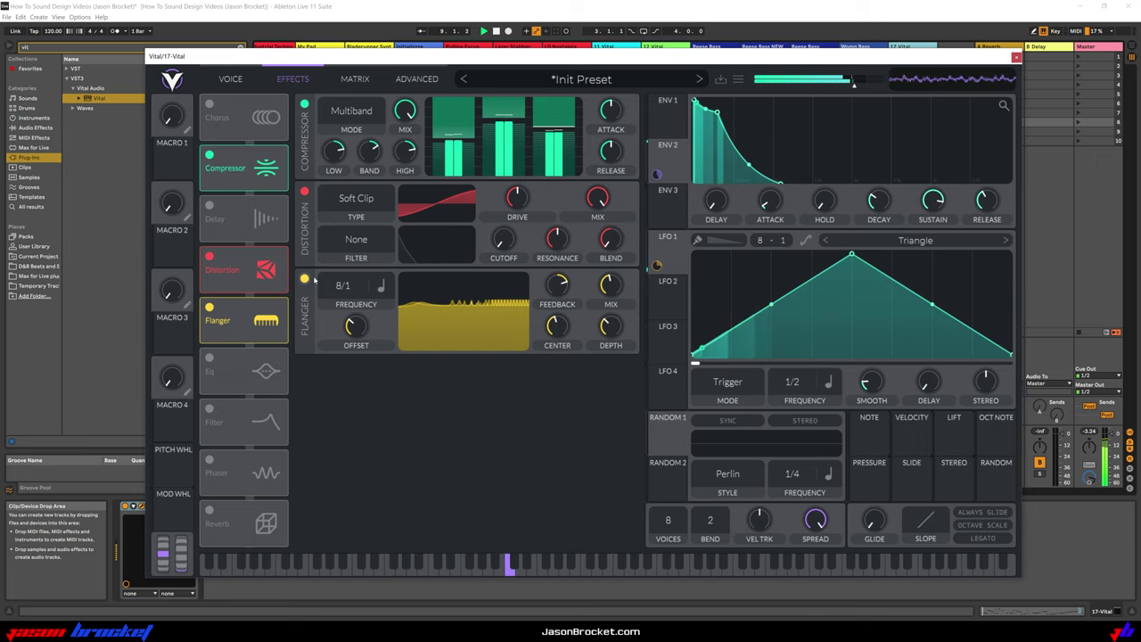
click(304, 279)
click(304, 279)
key(space)
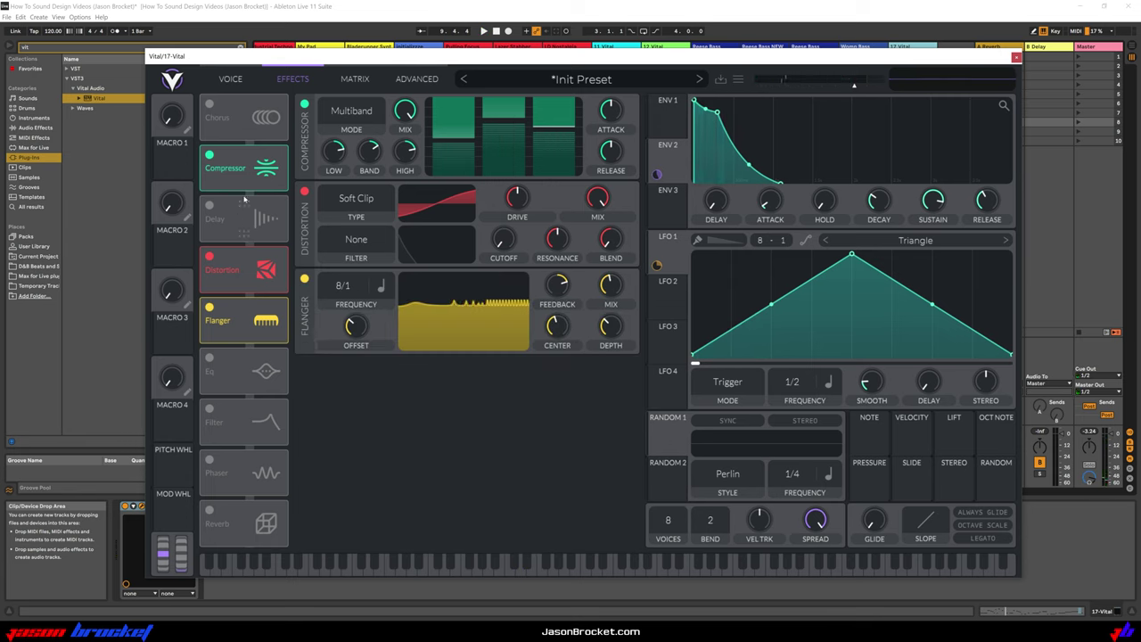
Place the delay after the flanger in the effects chain, enable it, and set its frequency to 1/4
drag(245, 200, 250, 330)
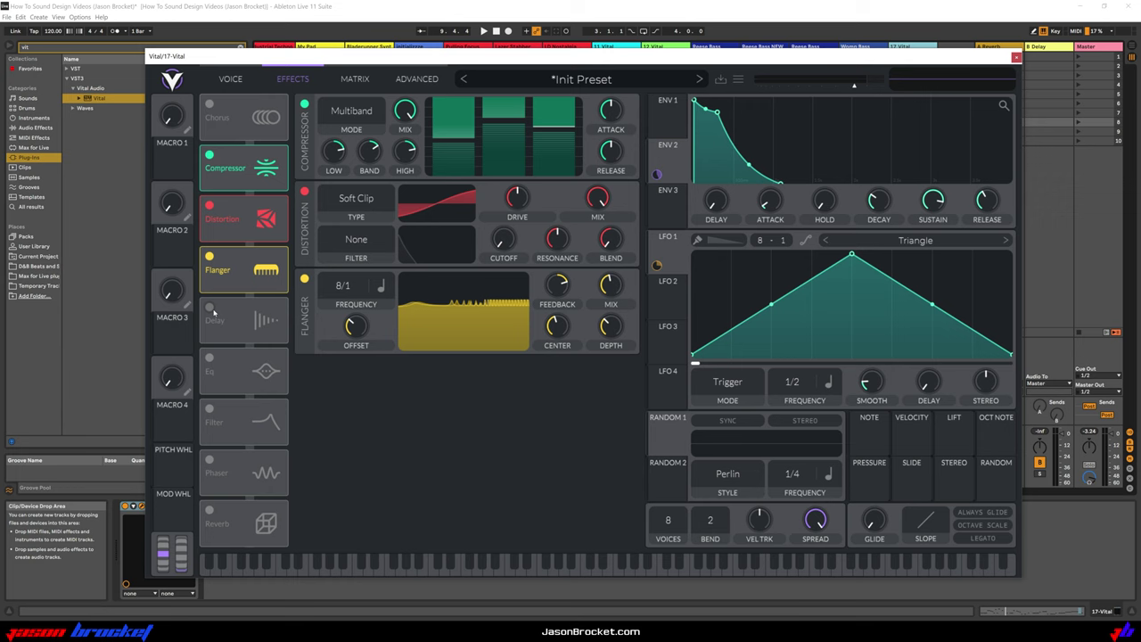
click(212, 309)
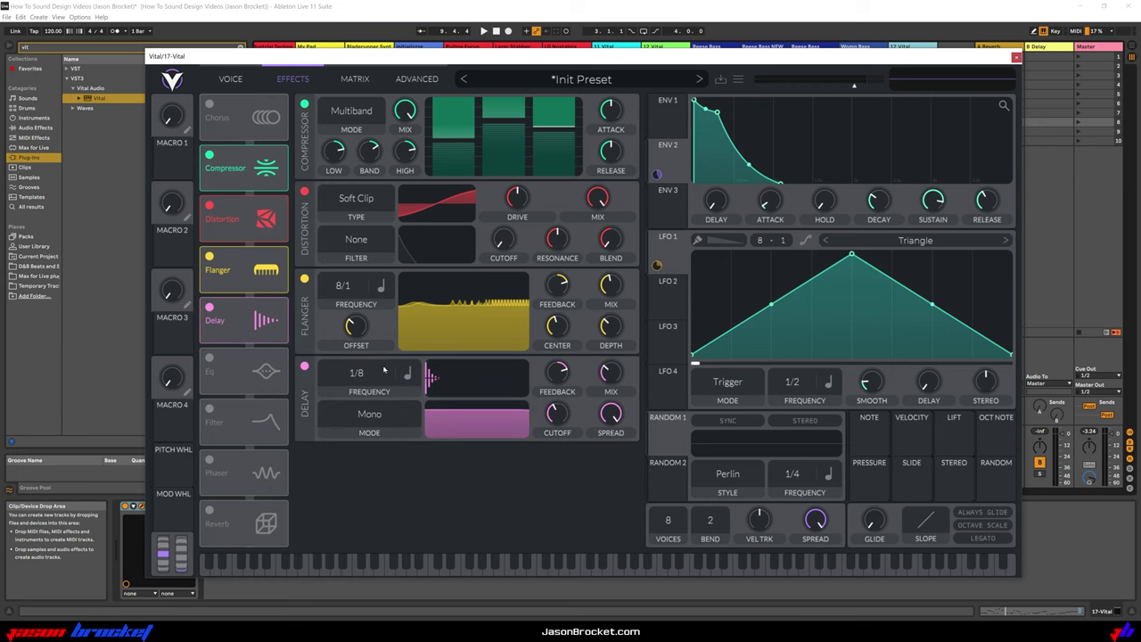
key(space)
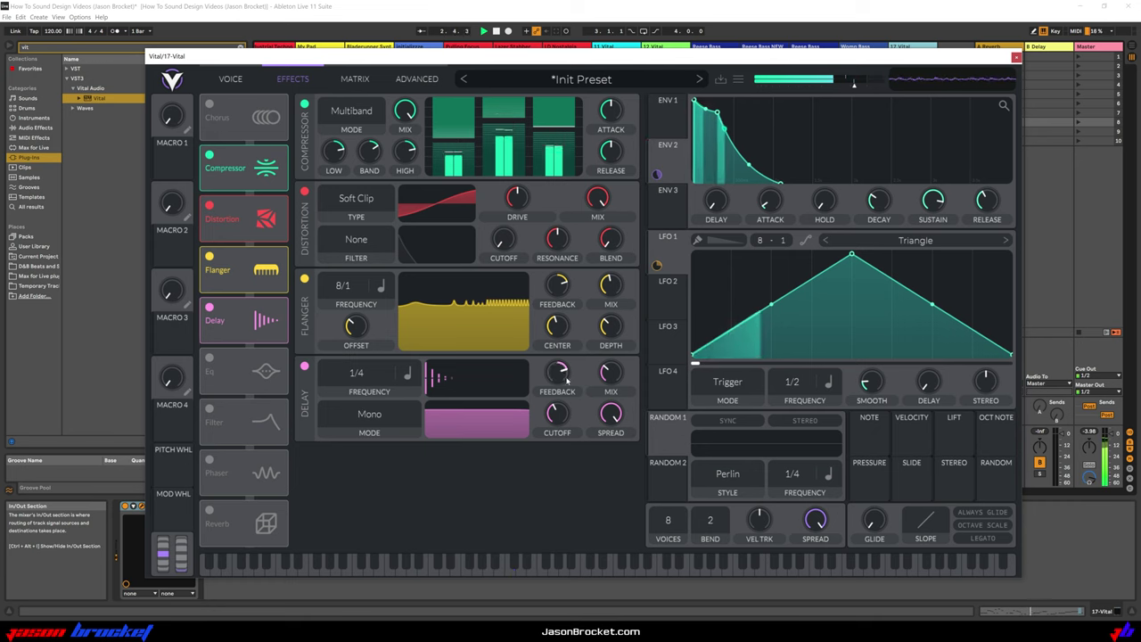
Lower the delay's mix, raise its filter cutoff, and narrow its filter spread to about 0.83 during playback
mouse_move(616, 376)
mouse_down()
mouse_move(609, 405)
mouse_move(611, 383)
mouse_up()
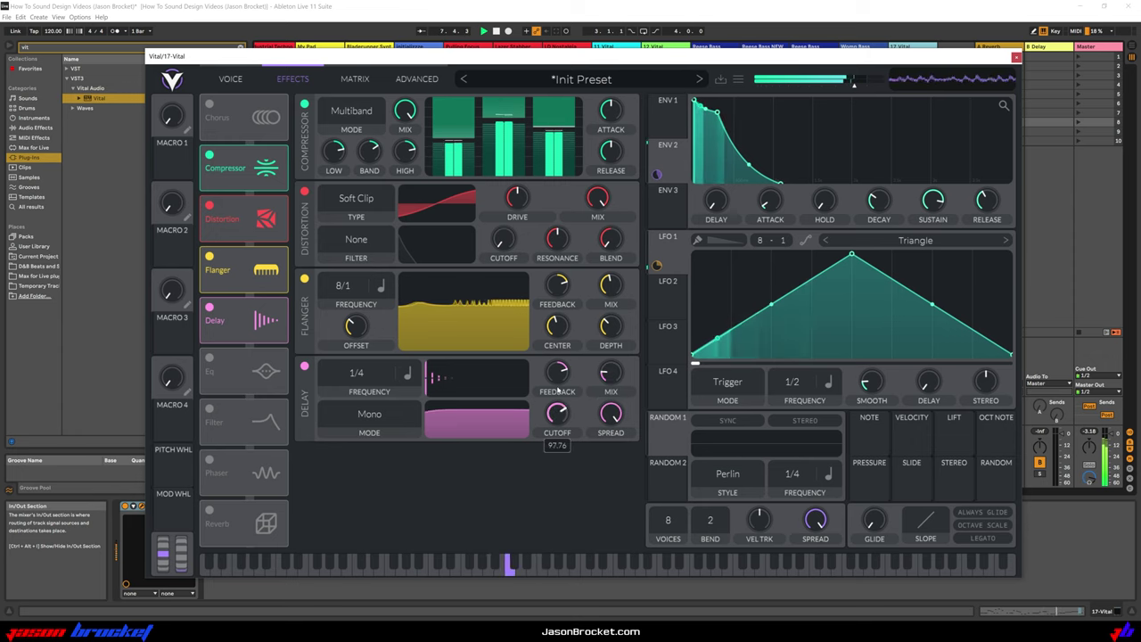
mouse_move(612, 431)
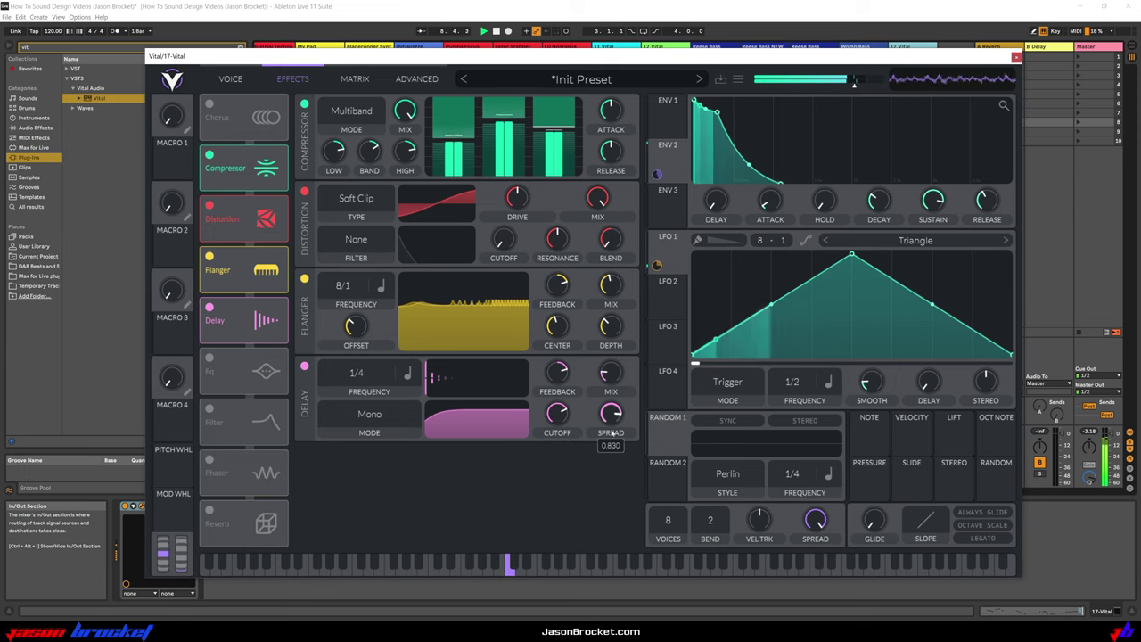
mouse_move(557, 413)
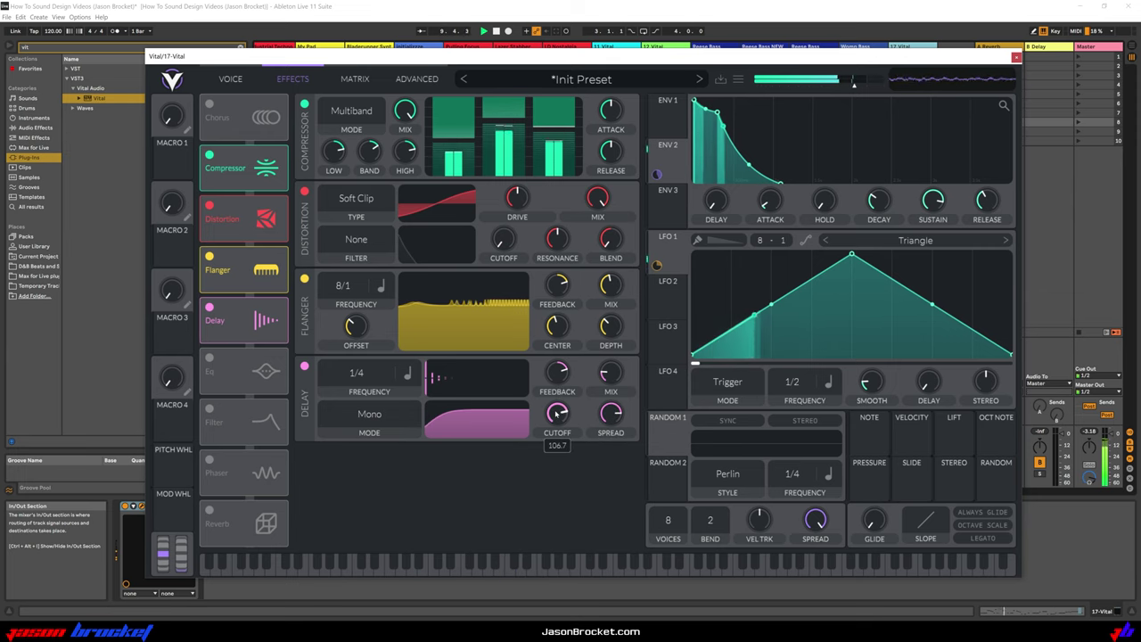
drag(556, 413, 556, 409)
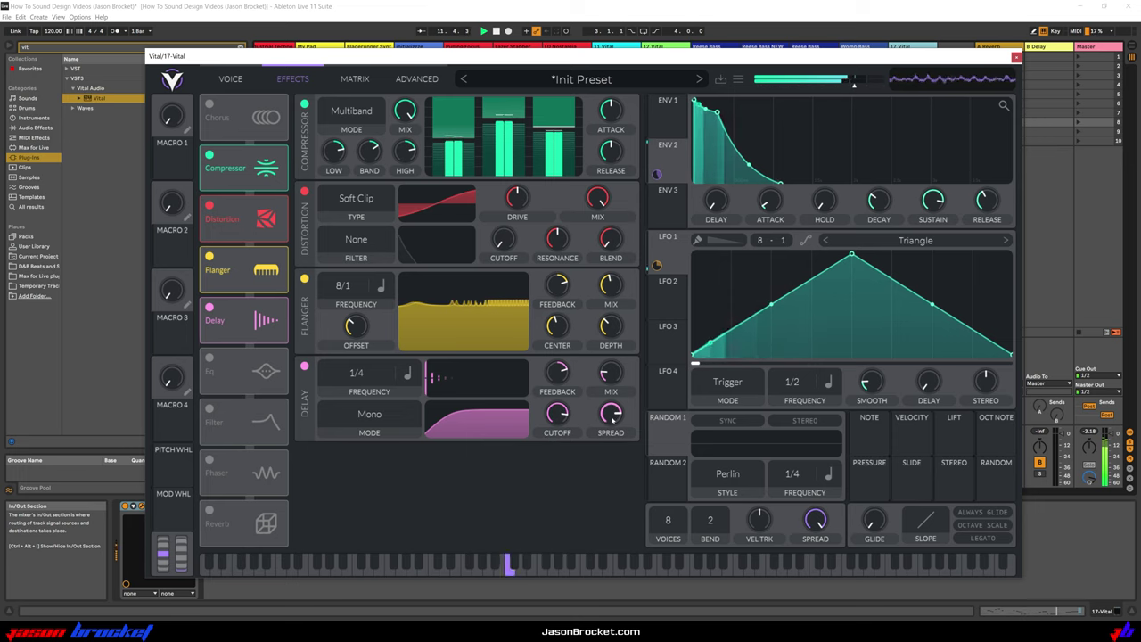
mouse_move(612, 415)
drag(612, 417, 612, 416)
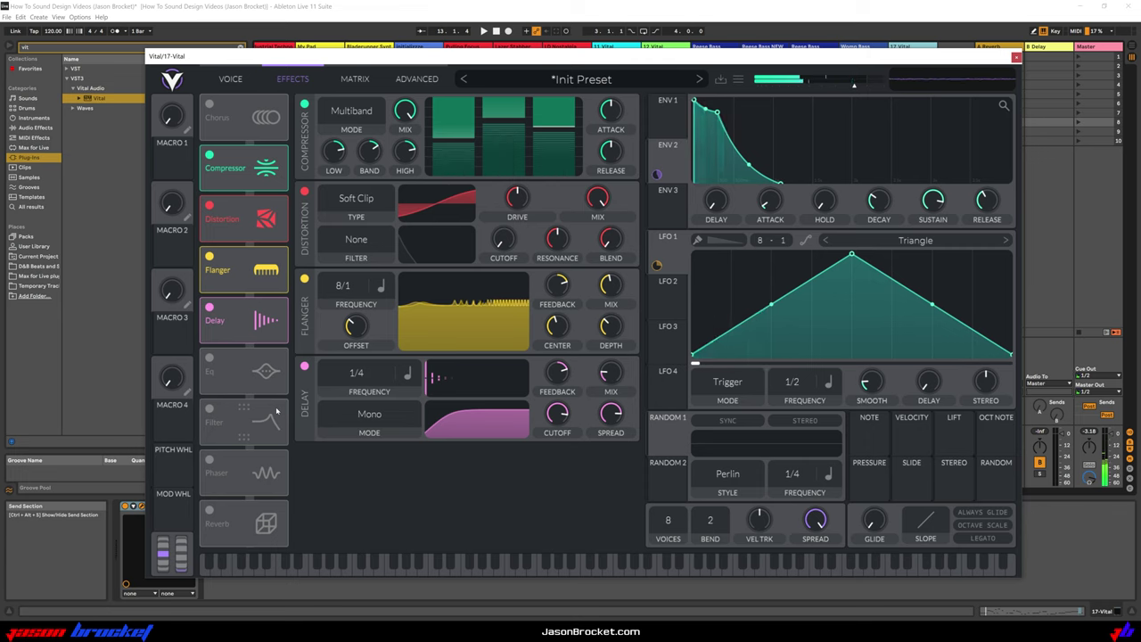
Enable the reverb and set its low shelf gain to about -4.5 dB and high shelf to about 97.8 semitones, -2.9 dB
click(209, 512)
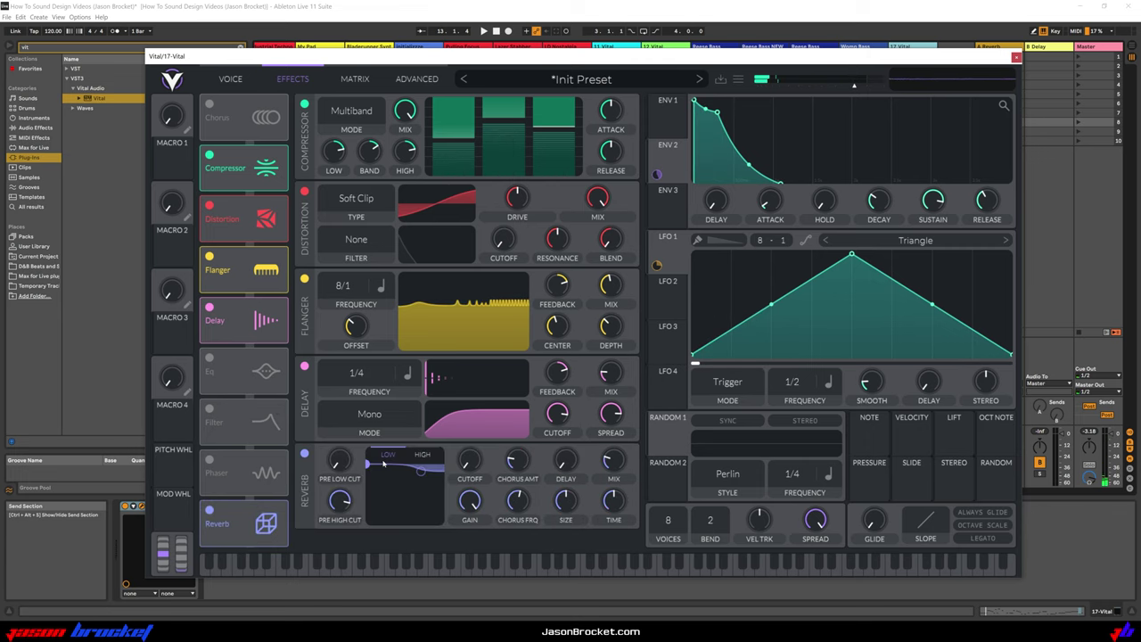
key(space)
drag(367, 464, 370, 499)
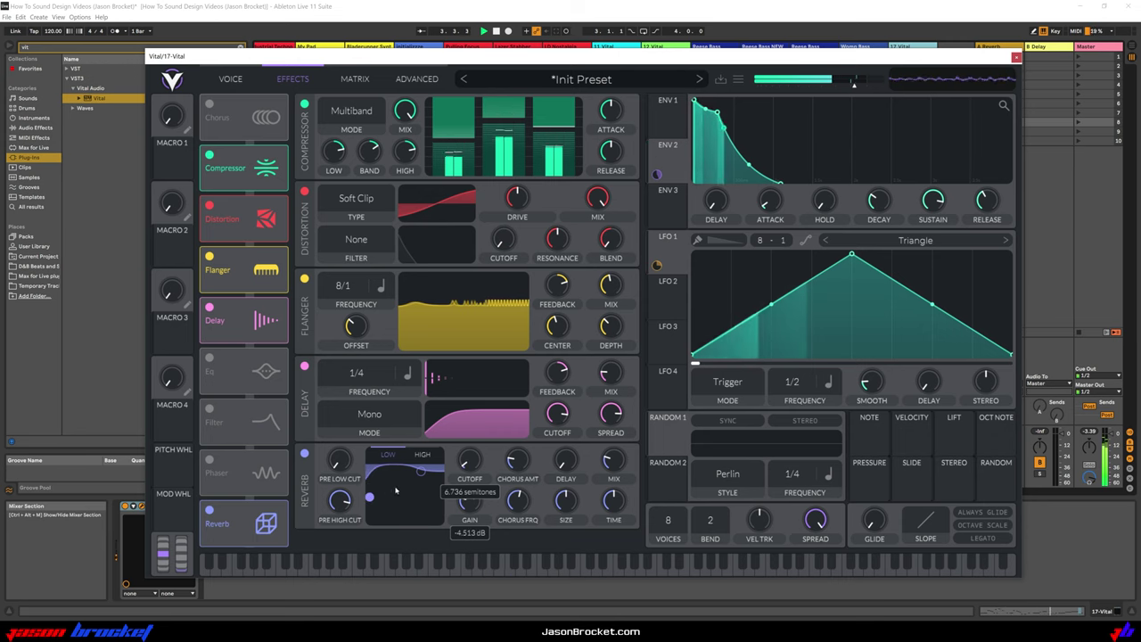
drag(423, 473, 422, 487)
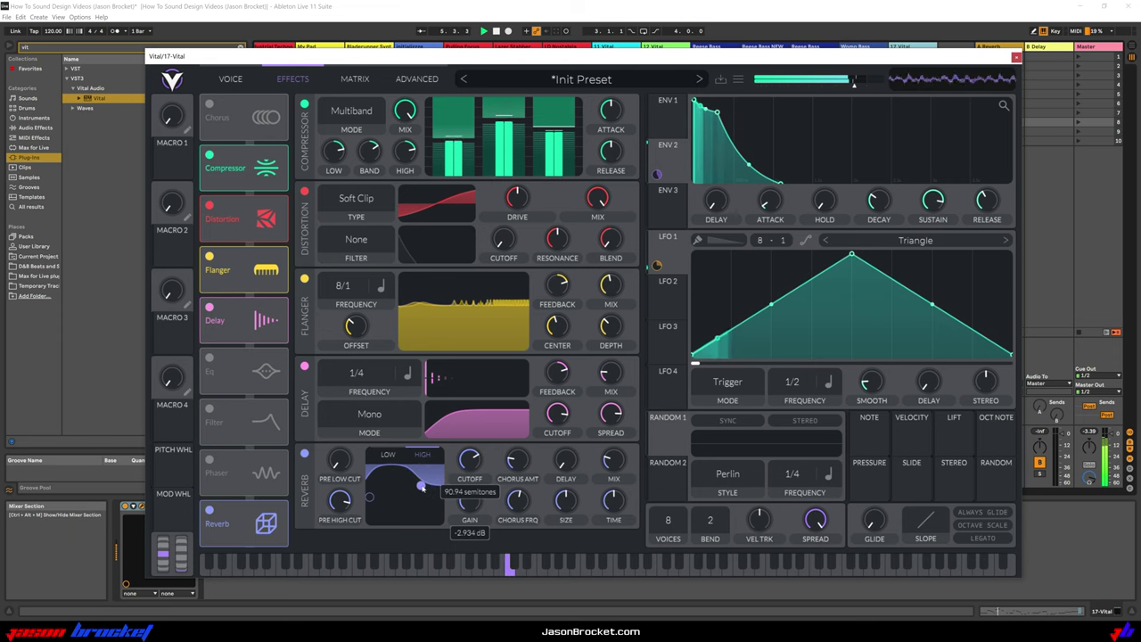
mouse_move(475, 461)
mouse_down()
mouse_move(476, 487)
mouse_move(475, 458)
mouse_up()
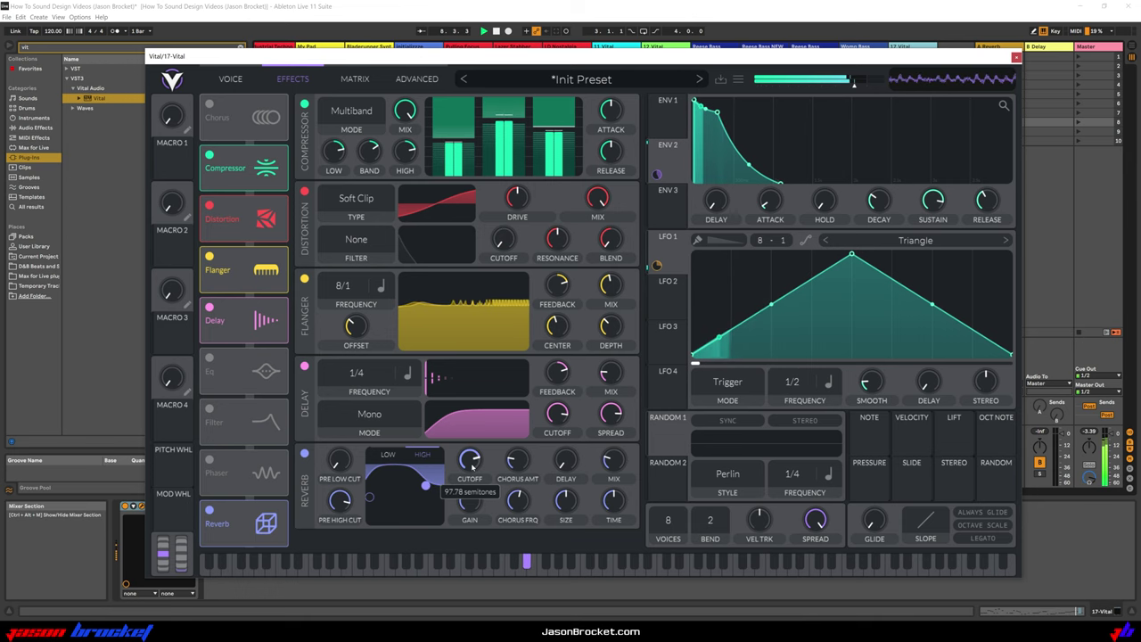
click(386, 455)
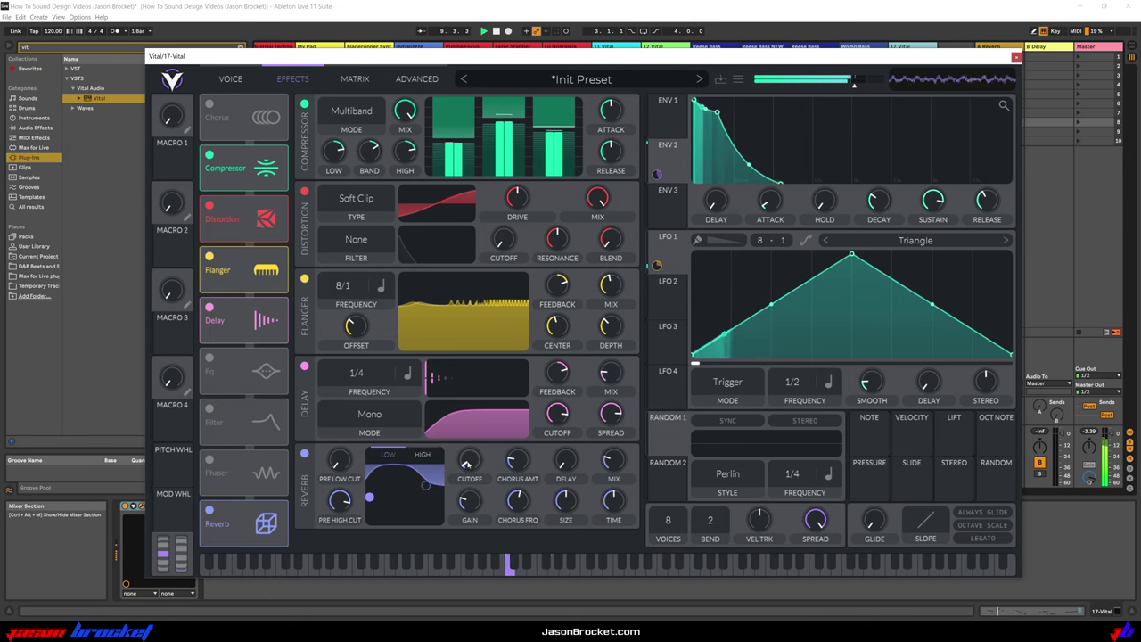
Turn the reverb's chorus amount and chorus frequency fully down and reduce its size
drag(516, 461, 532, 616)
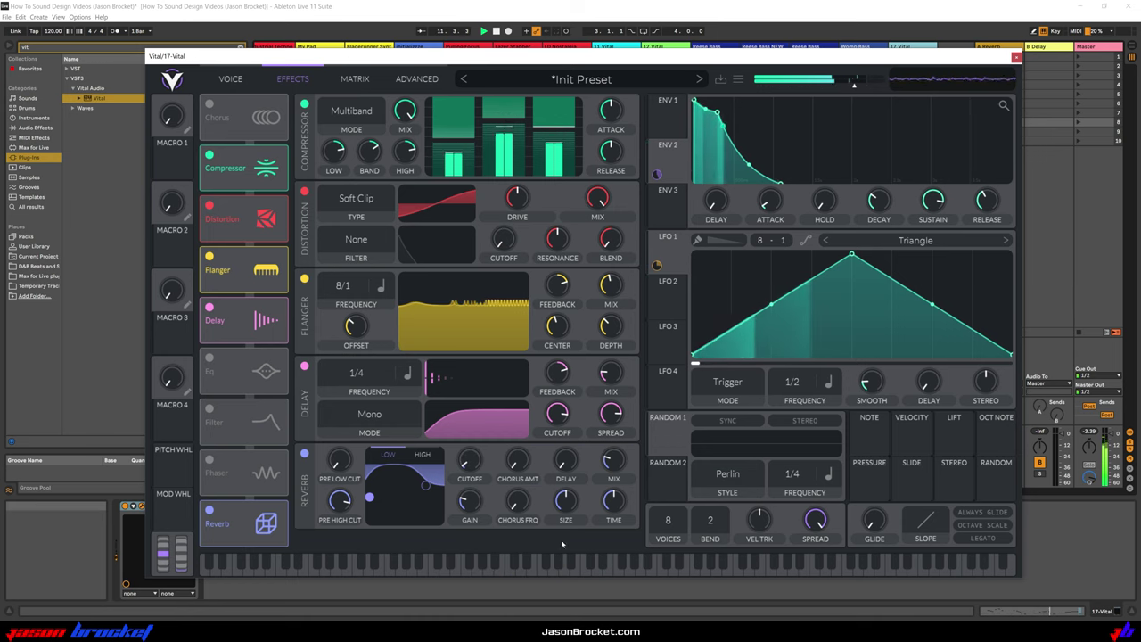
drag(565, 504, 568, 544)
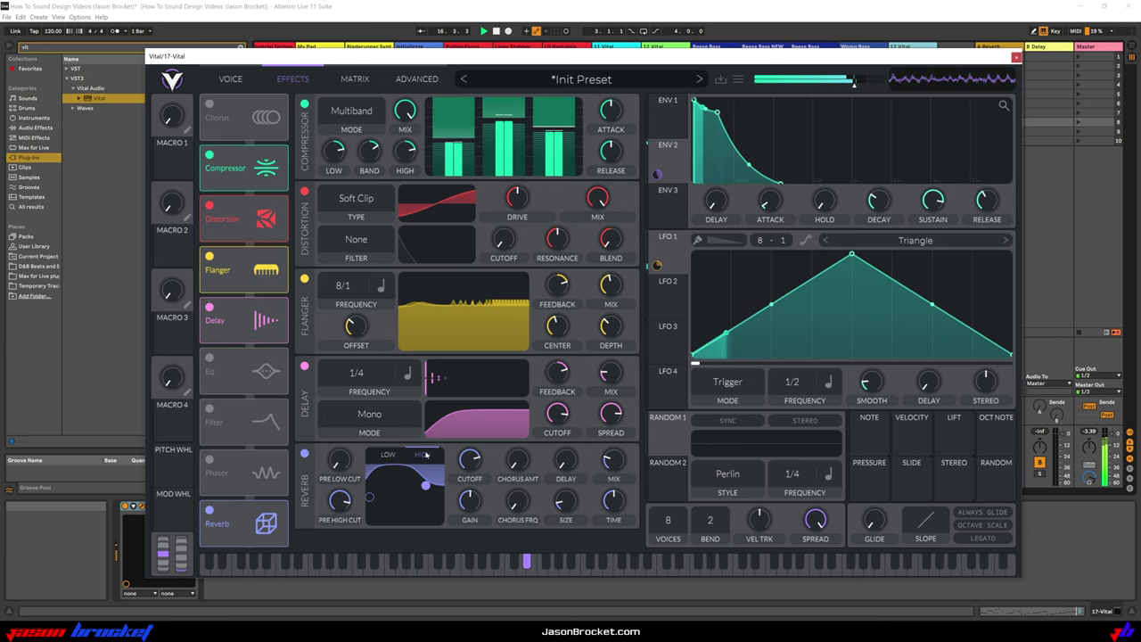
drag(425, 485, 425, 485)
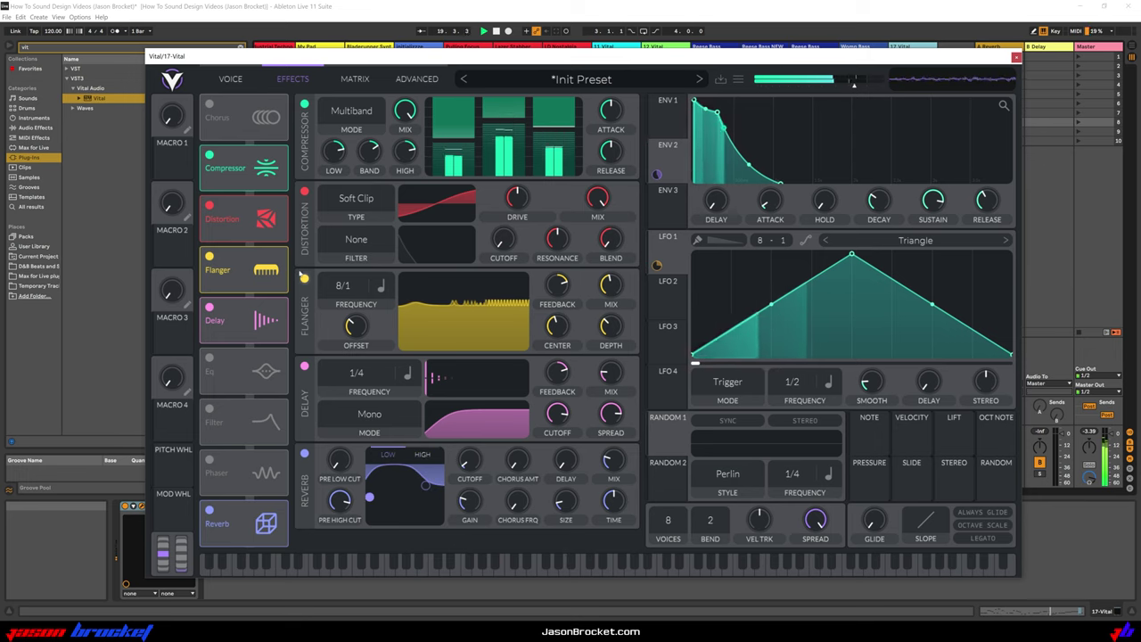
Bypass the flanger and delay during playback to compare the sound, and re-enable both
click(304, 278)
click(304, 367)
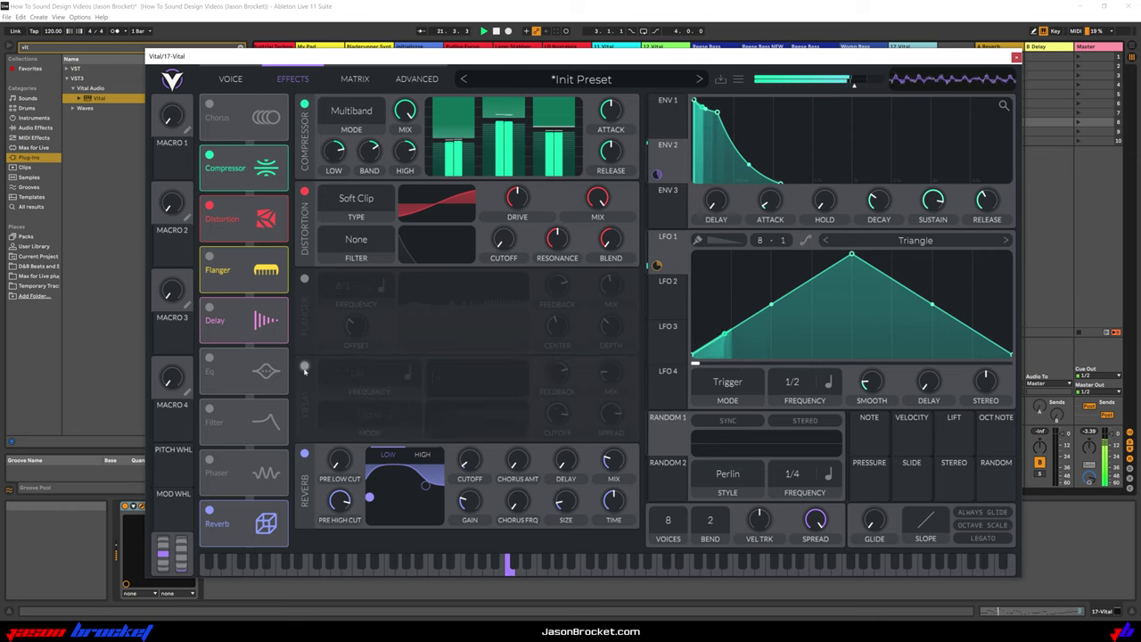
click(304, 368)
click(304, 280)
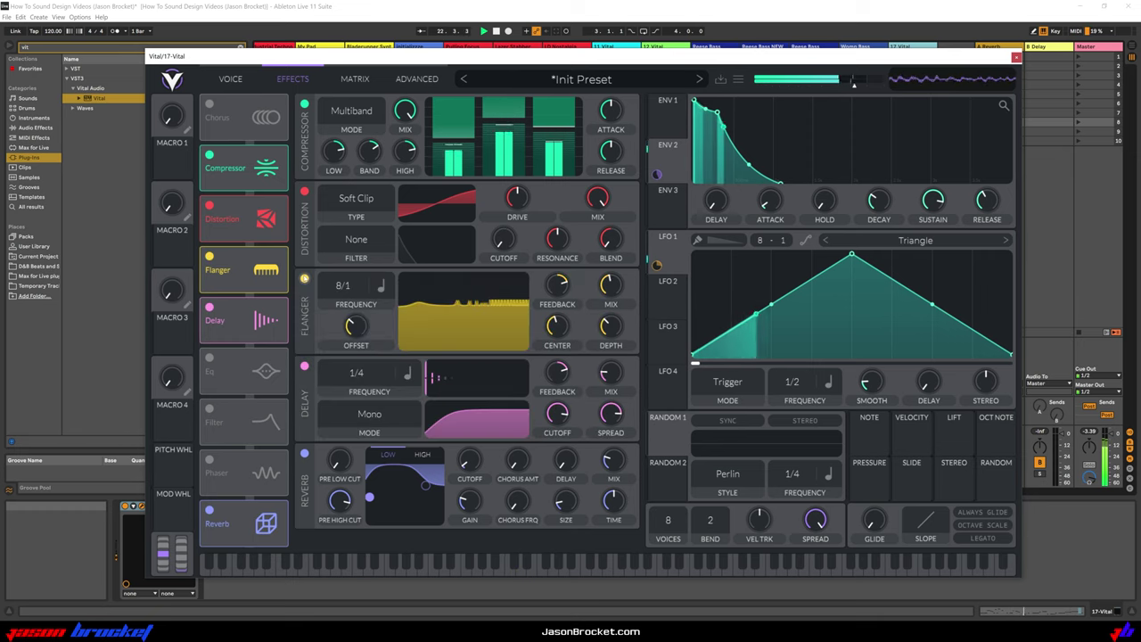